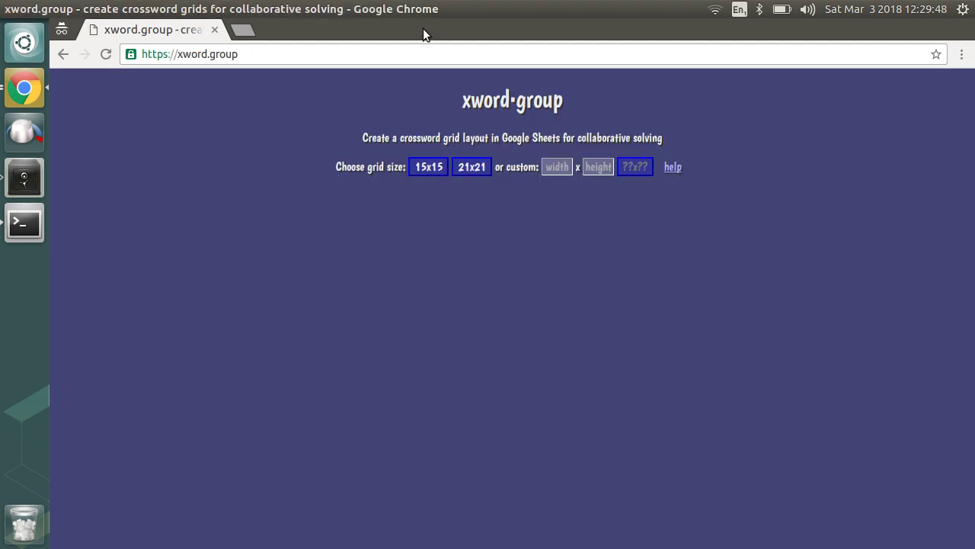
Step: Arrange the xword.group and Cross Words puzzle windows side by side with the puzzle's full grid width in view
{"action": "double_click", "coordinate": [555, 6]}
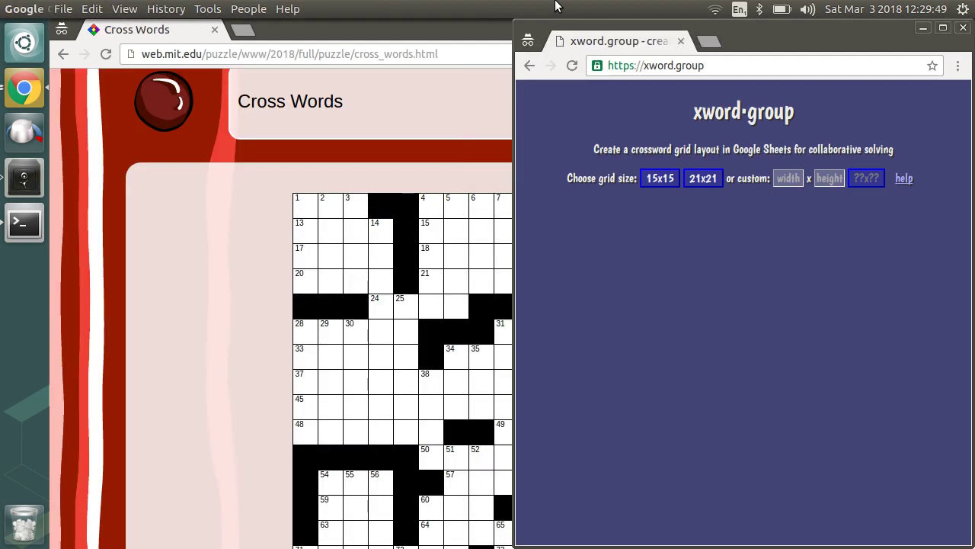
{"action": "double_click", "coordinate": [462, 33]}
{"action": "double_click", "coordinate": [462, 34]}
{"action": "key", "text": "ctrl+super+Left"}
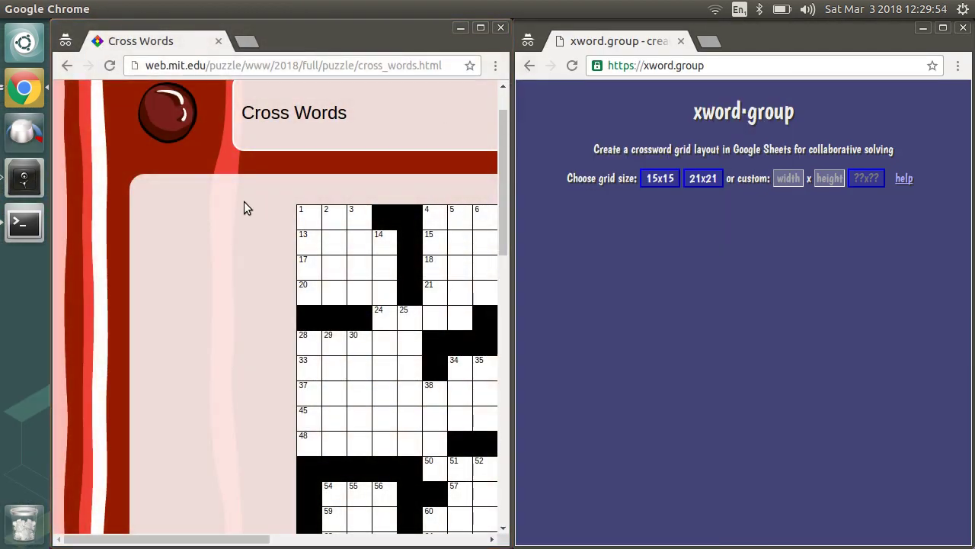
{"action": "scroll", "coordinate": [246, 206], "scroll_direction": "right", "scroll_amount": 5}
{"action": "scroll", "coordinate": [245, 206], "scroll_direction": "down", "scroll_amount": 3}
{"action": "scroll", "coordinate": [245, 205], "scroll_direction": "up", "scroll_amount": 1}
{"action": "scroll", "coordinate": [246, 206], "scroll_direction": "right", "scroll_amount": 1}
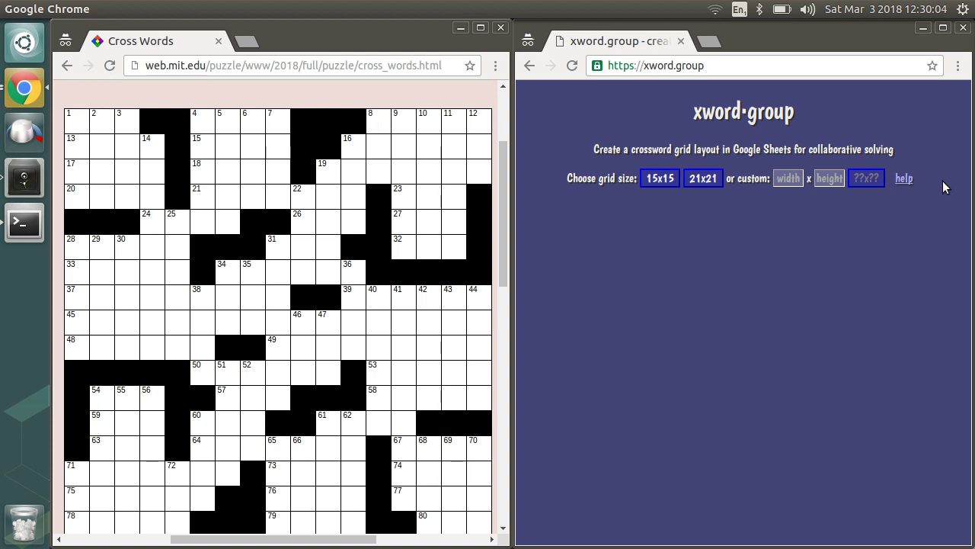
Step: Create a custom crossword grid 17 squares wide and 17 squares high
{"action": "type", "text": "17"}
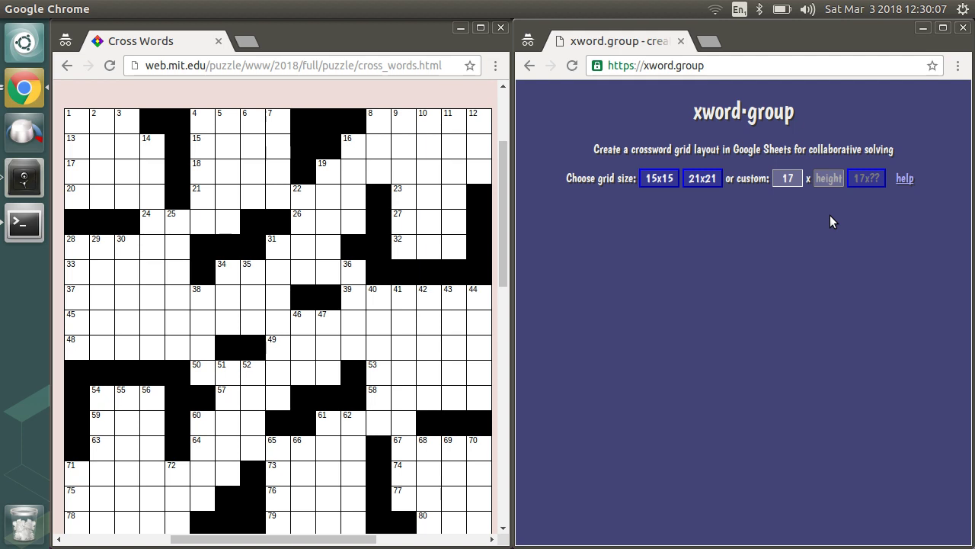
{"action": "key", "text": "Tab"}
{"action": "type", "text": "17"}
{"action": "key", "text": "Tab"}
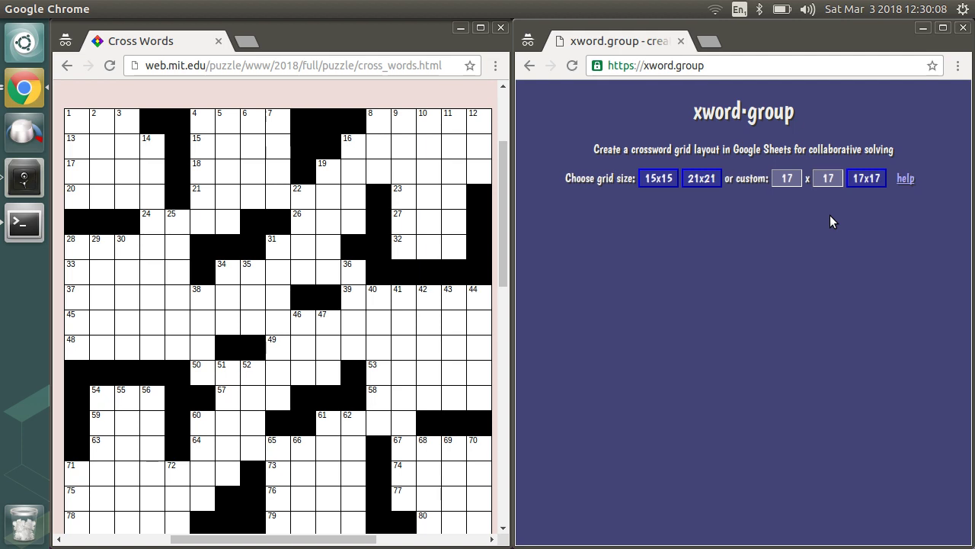
{"action": "left_click", "coordinate": [860, 181]}
{"action": "scroll", "coordinate": [706, 182], "scroll_direction": "down", "scroll_amount": 4}
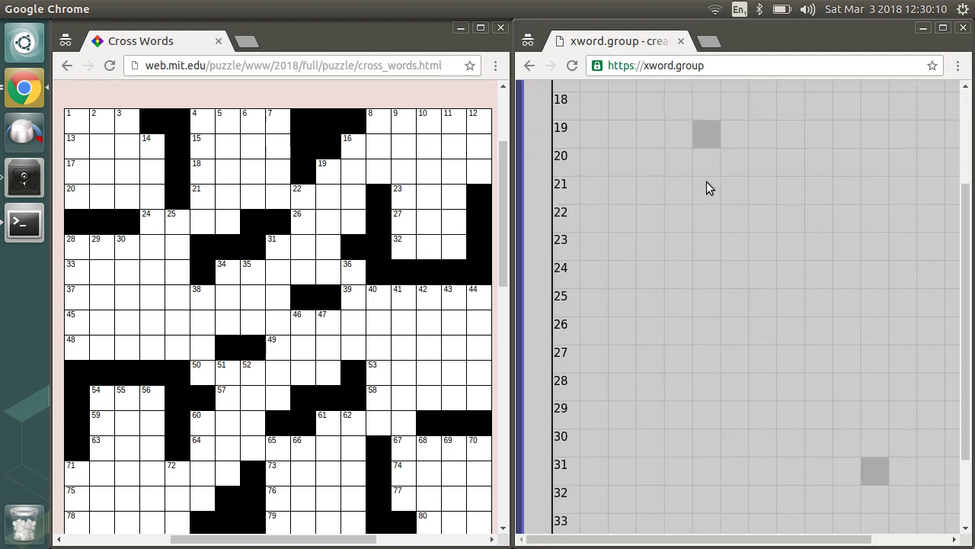
{"action": "scroll", "coordinate": [749, 240], "scroll_direction": "up", "scroll_amount": 4}
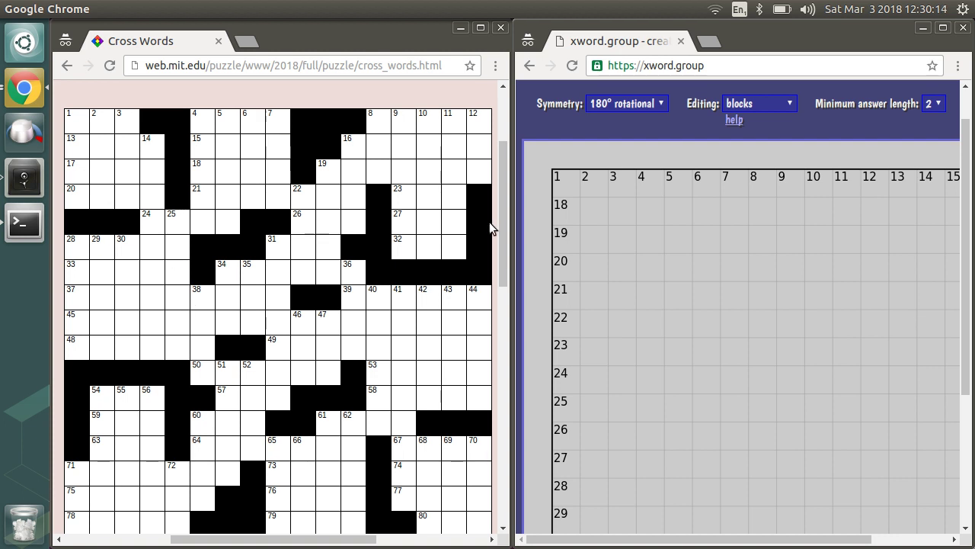
Step: Black out columns 4 and 5 in row 1 and column 5 in rows 2 to 4, matching the puzzle
{"action": "left_click", "coordinate": [662, 190]}
{"action": "left_click", "coordinate": [676, 187]}
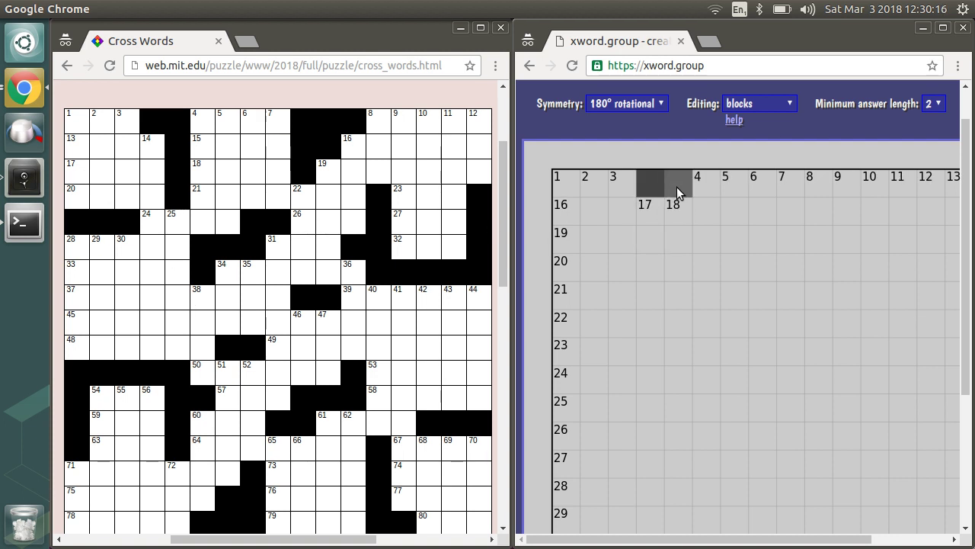
{"action": "left_click", "coordinate": [676, 210]}
{"action": "left_click", "coordinate": [677, 237]}
{"action": "left_click", "coordinate": [677, 267]}
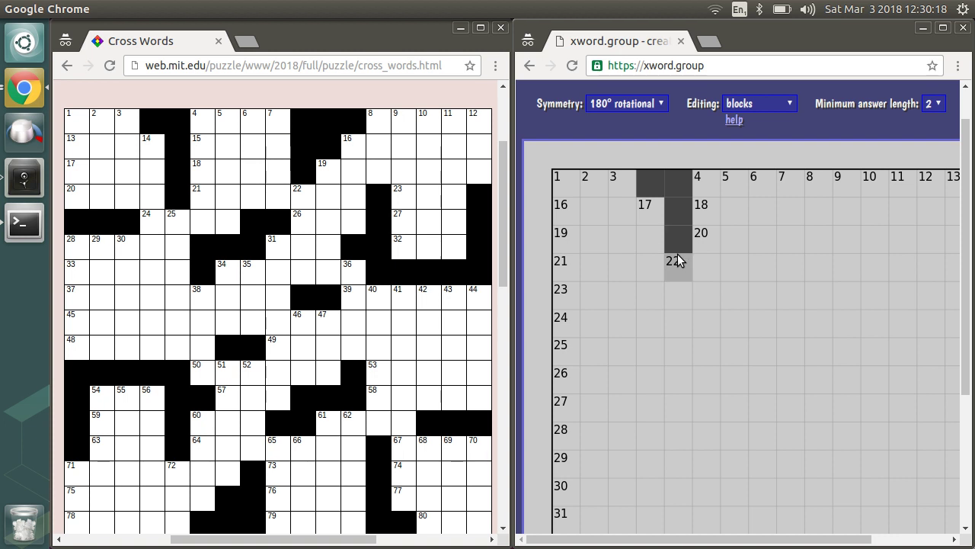
Step: Black out the first three squares of row 5
{"action": "left_click", "coordinate": [625, 296]}
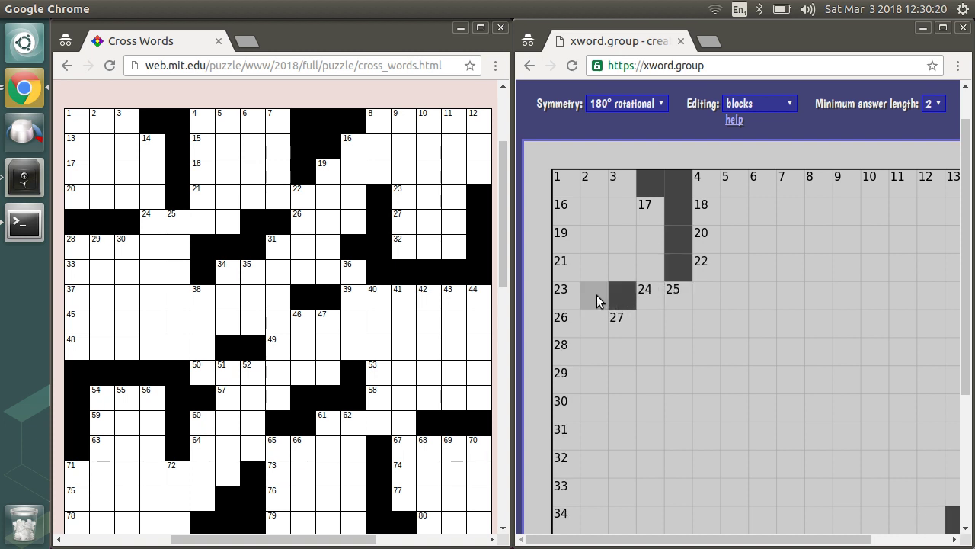
{"action": "left_click", "coordinate": [597, 296]}
{"action": "left_click", "coordinate": [573, 298]}
Step: Black out columns 6 to 8 in row 6, column 6 in row 7, and columns 8 and 9 in row 5
{"action": "left_click", "coordinate": [706, 320]}
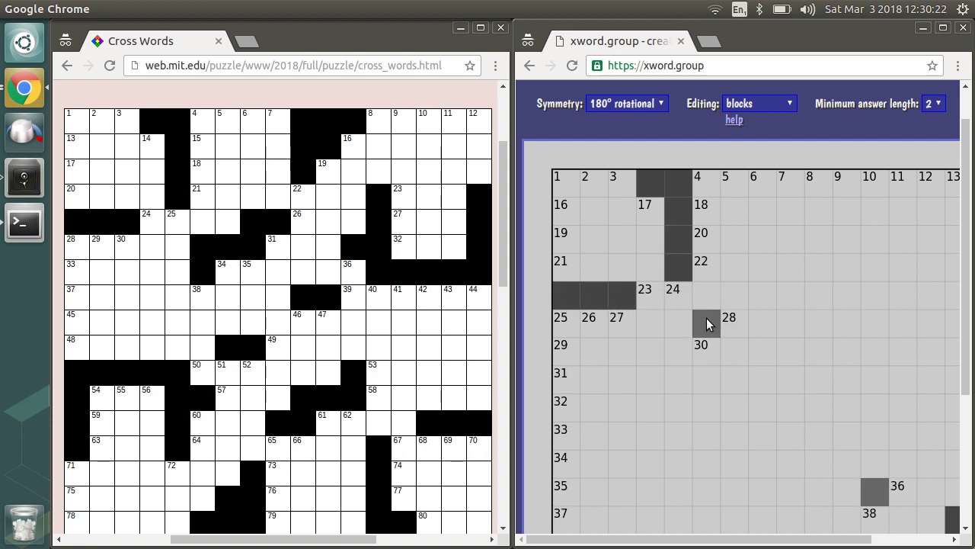
{"action": "left_click", "coordinate": [704, 348]}
{"action": "left_click", "coordinate": [733, 324]}
{"action": "left_click", "coordinate": [759, 322]}
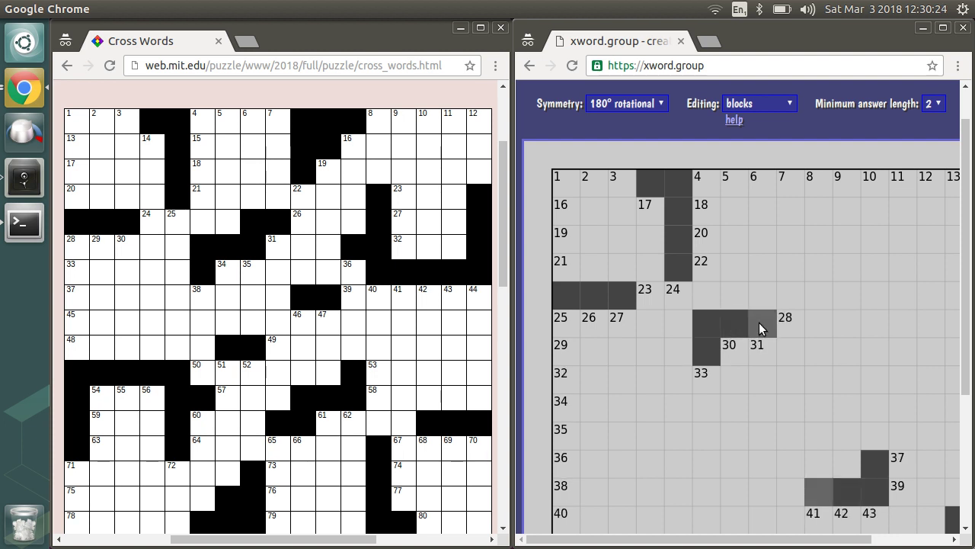
{"action": "left_click", "coordinate": [759, 299]}
{"action": "left_click", "coordinate": [789, 300]}
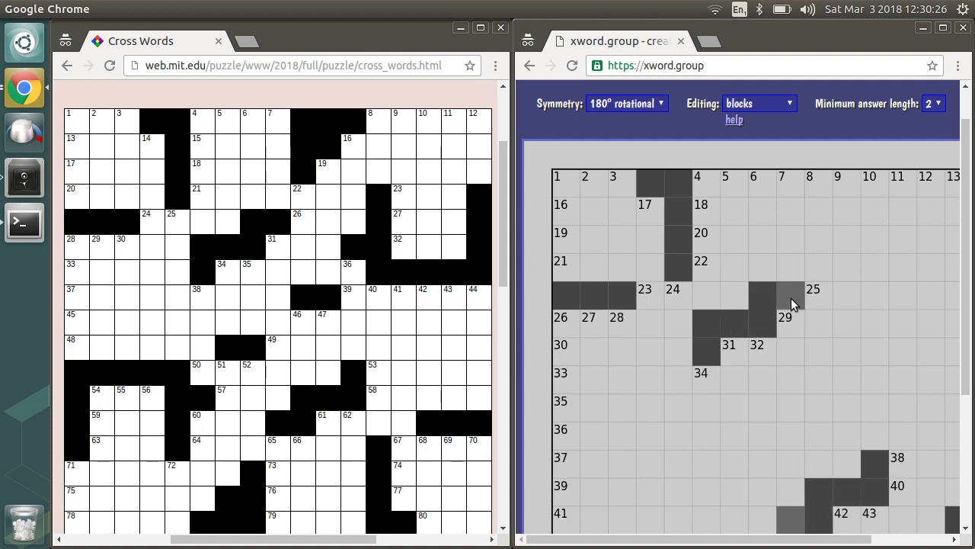
Step: Black out columns 10 to 12 in row 1, columns 10 and 11 in row 2, and column 10 in row 3
{"action": "left_click", "coordinate": [826, 238]}
{"action": "left_click", "coordinate": [823, 212]}
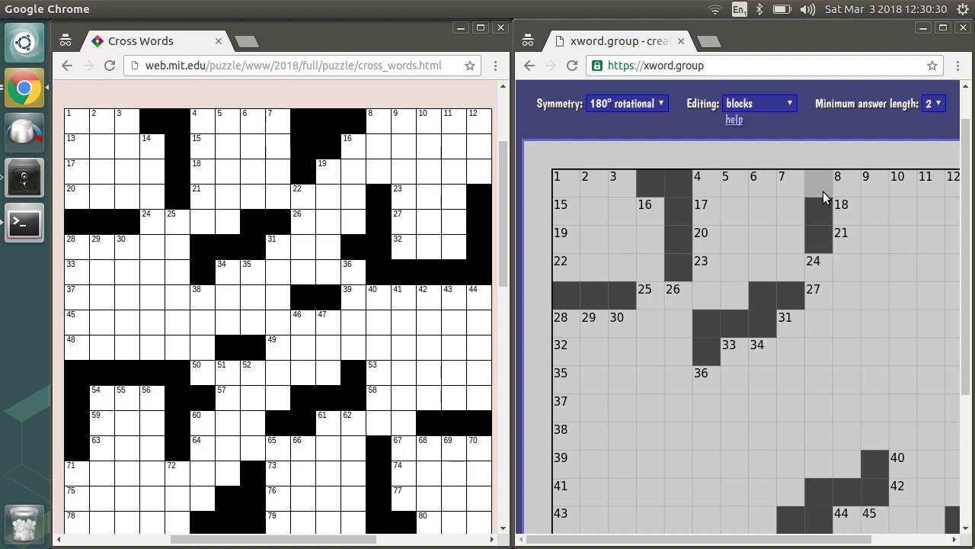
{"action": "left_click", "coordinate": [851, 185]}
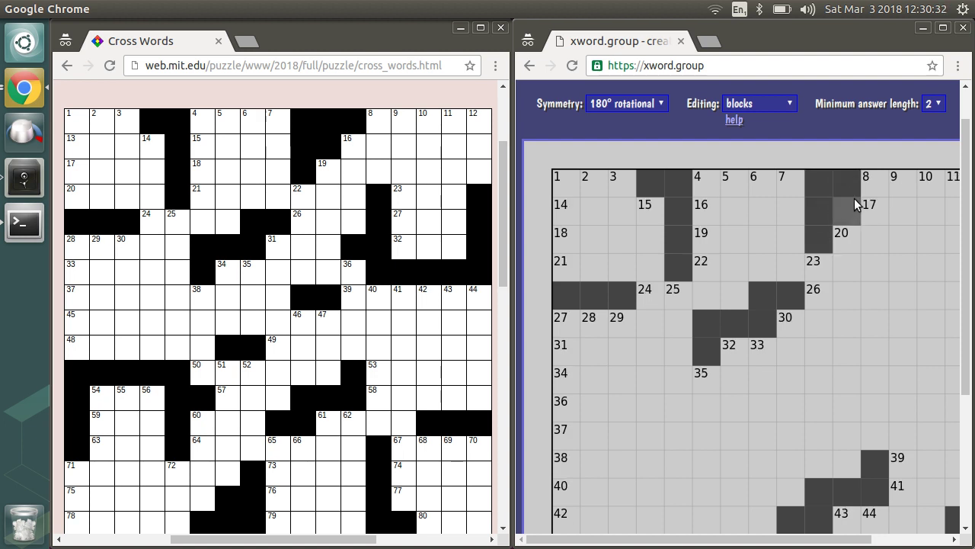
{"action": "left_click", "coordinate": [879, 181]}
Step: Black out columns 13 and 17 in rows 4 to 6, column 12 in row 6, and columns 13 to 17 in row 7
{"action": "scroll", "coordinate": [914, 356], "scroll_direction": "up", "scroll_amount": 1}
{"action": "scroll", "coordinate": [913, 356], "scroll_direction": "right", "scroll_amount": 2}
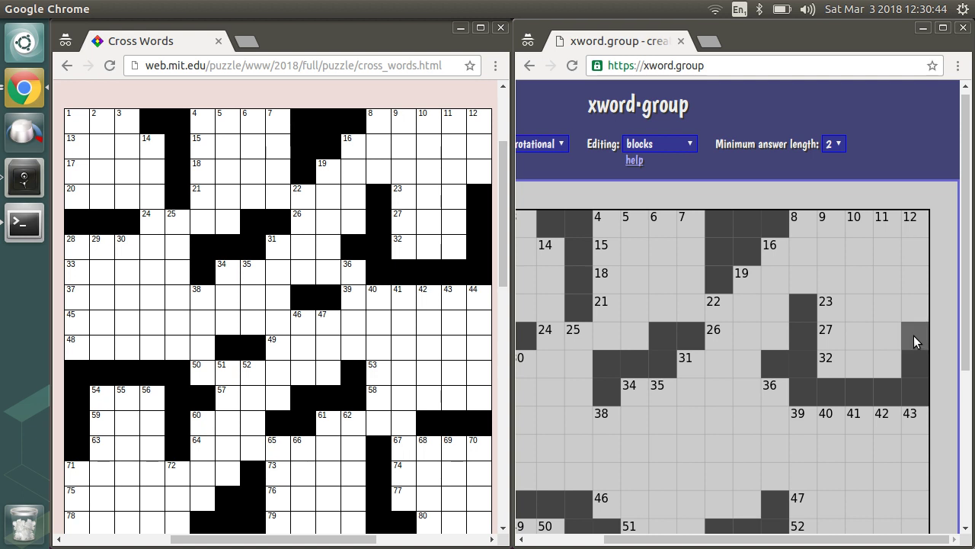
{"action": "left_click", "coordinate": [914, 315]}
Step: Black out columns 10 and 11 in row 8 and check the lower half of the grid against the puzzle
{"action": "scroll", "coordinate": [632, 392], "scroll_direction": "down", "scroll_amount": 2}
{"action": "scroll", "coordinate": [632, 392], "scroll_direction": "left", "scroll_amount": 2}
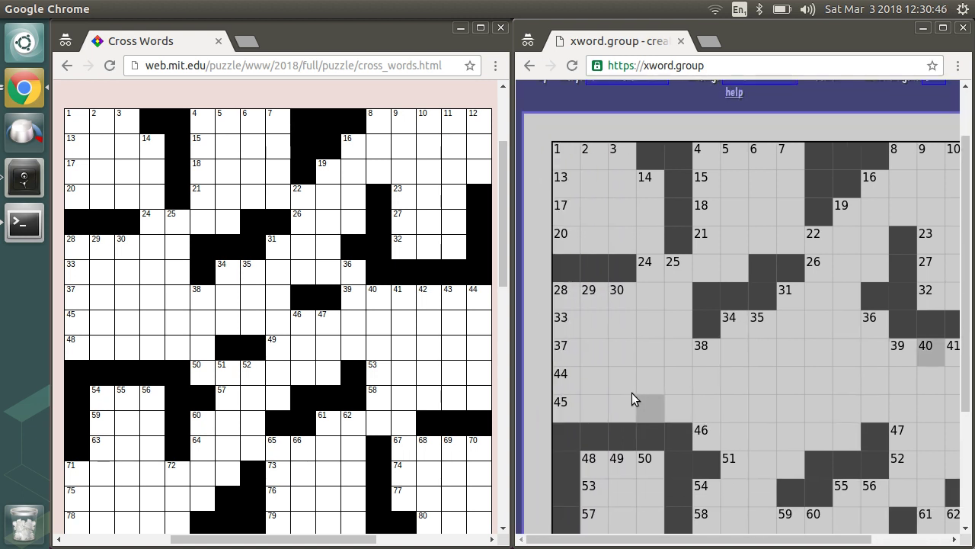
{"action": "scroll", "coordinate": [631, 392], "scroll_direction": "right", "scroll_amount": 2}
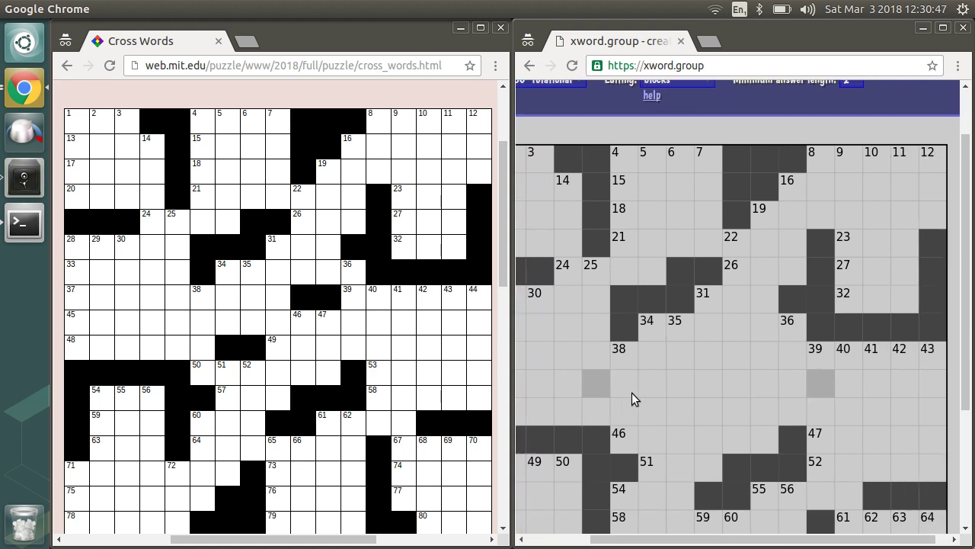
{"action": "left_click", "coordinate": [763, 353]}
{"action": "left_click", "coordinate": [727, 354]}
{"action": "scroll", "coordinate": [782, 349], "scroll_direction": "down", "scroll_amount": 4}
{"action": "scroll", "coordinate": [782, 349], "scroll_direction": "left", "scroll_amount": 1}
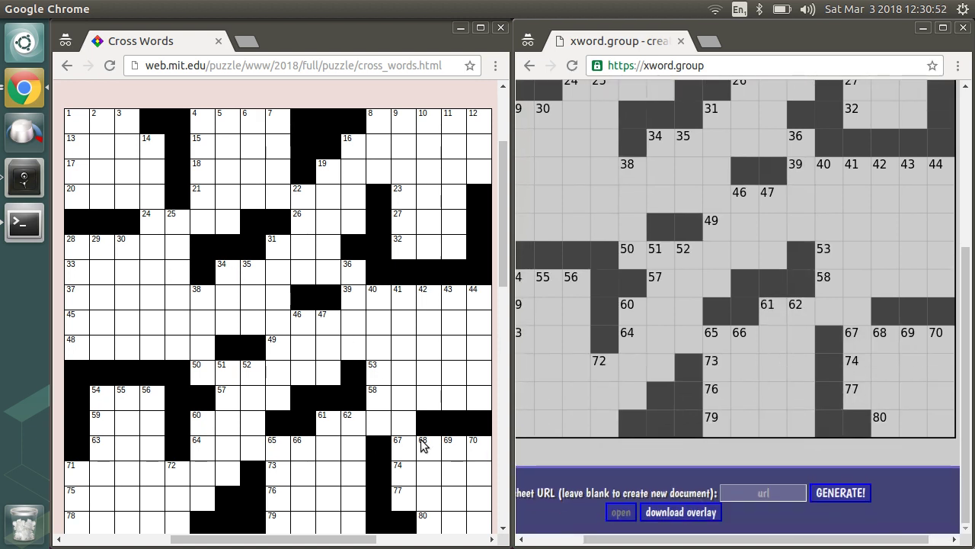
Step: Maximize the grid editor window and try to generate the grid as a new Google Sheets document
{"action": "double_click", "coordinate": [845, 38]}
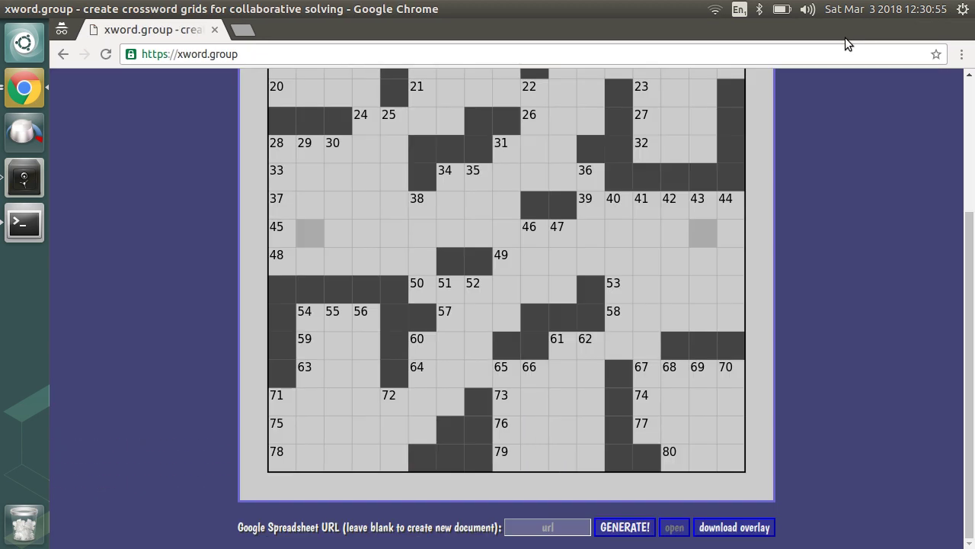
{"action": "left_click", "coordinate": [628, 529]}
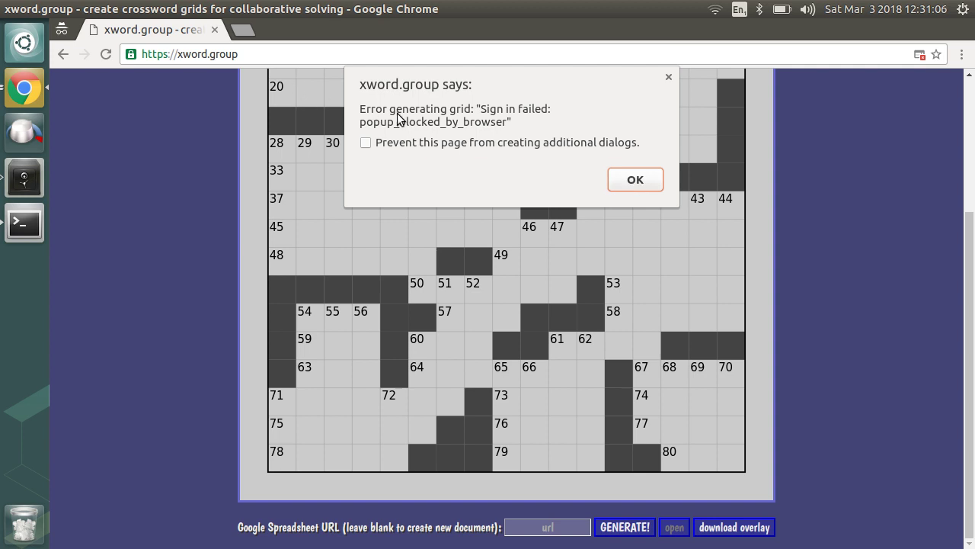
{"action": "left_click", "coordinate": [634, 179]}
{"action": "left_click", "coordinate": [918, 55]}
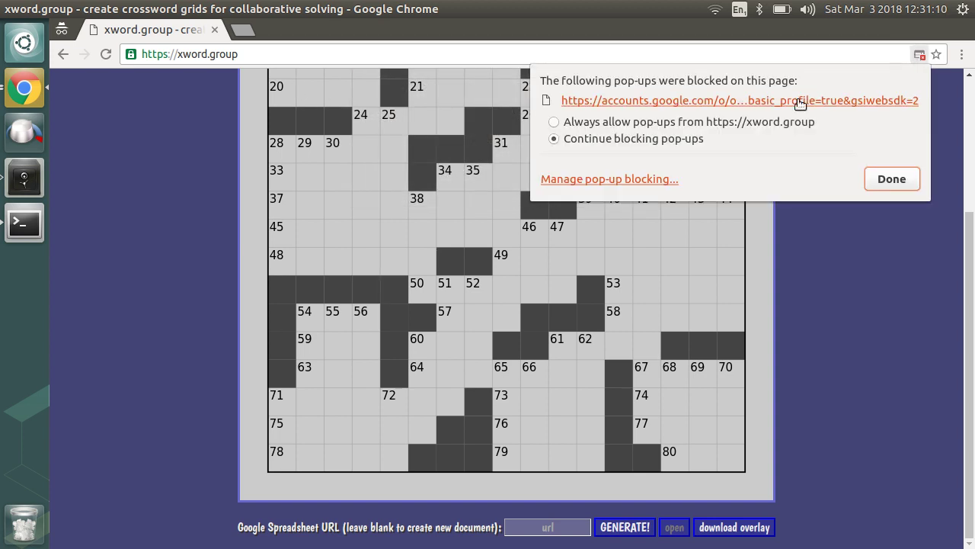
{"action": "left_click", "coordinate": [634, 126]}
{"action": "left_click", "coordinate": [889, 183]}
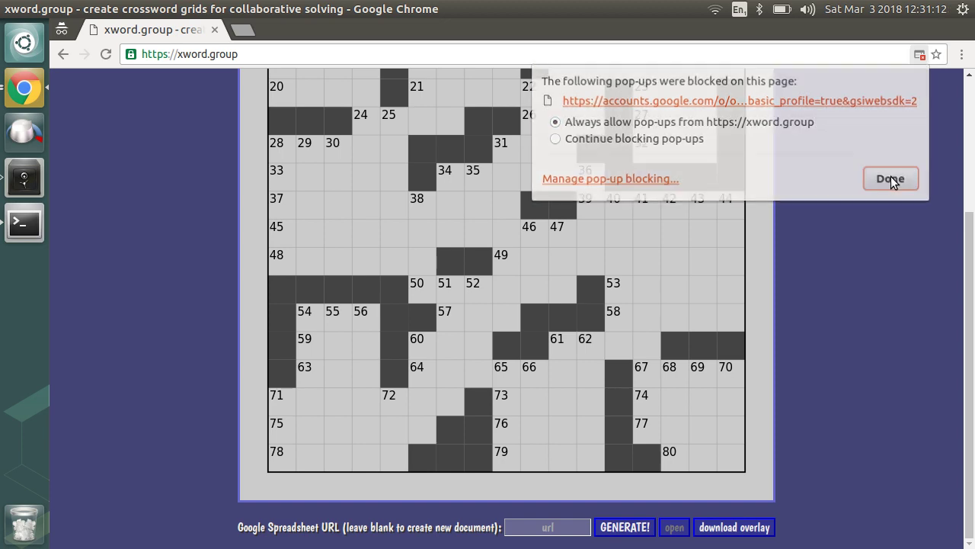
Step: Generate the crossword grid as a new Google Sheets document and open the spreadsheet
{"action": "left_click", "coordinate": [624, 527]}
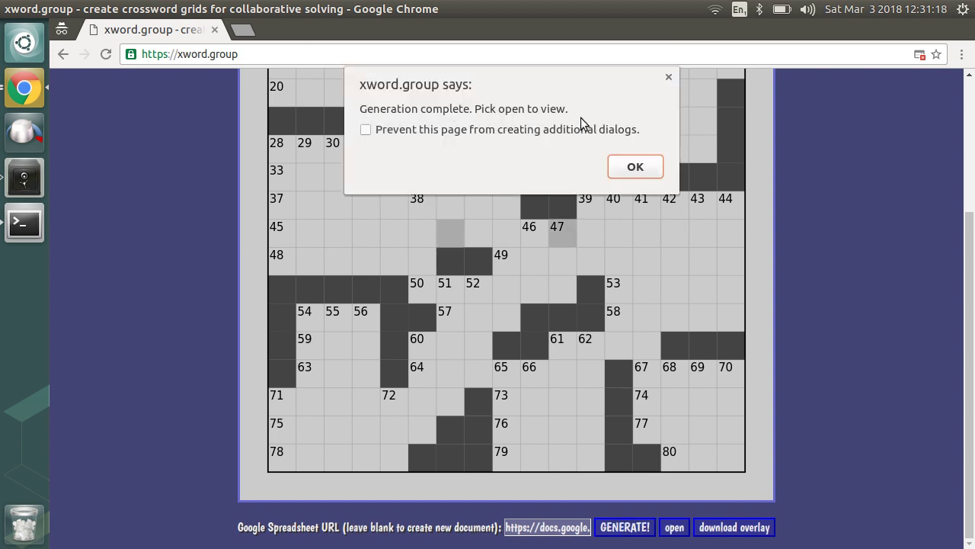
{"action": "left_click", "coordinate": [635, 167]}
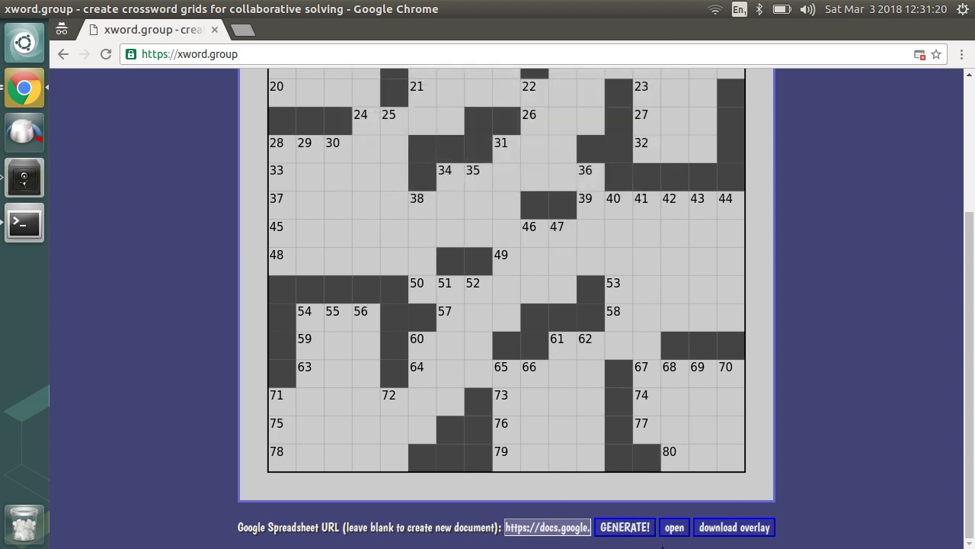
{"action": "left_click", "coordinate": [673, 527]}
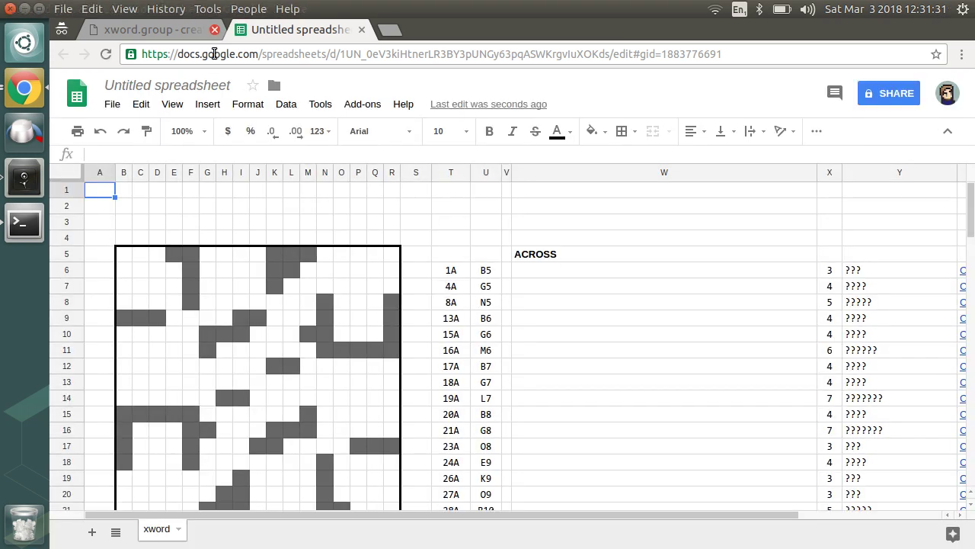
Step: Rename the spreadsheet as "Cross Words"
{"action": "left_click", "coordinate": [225, 86]}
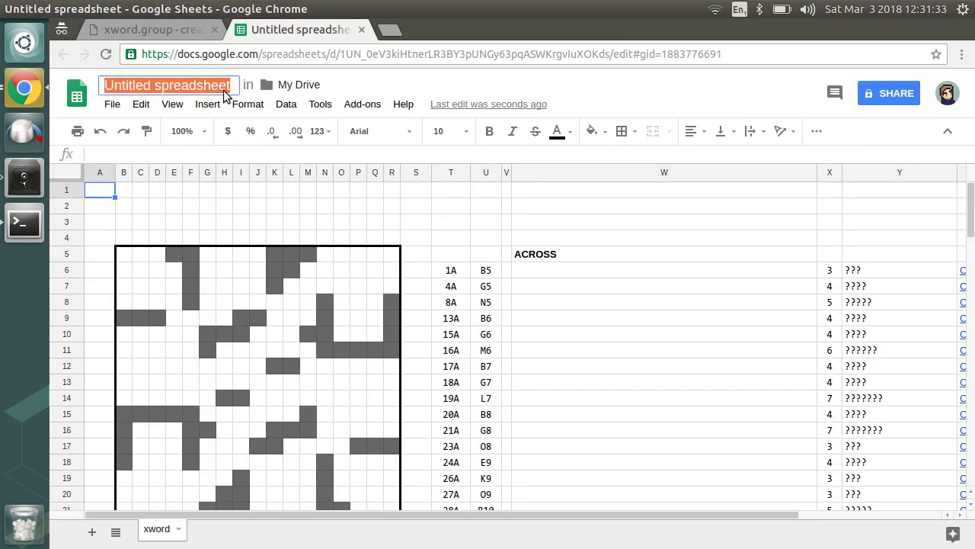
{"action": "type", "text": "Cross Words"}
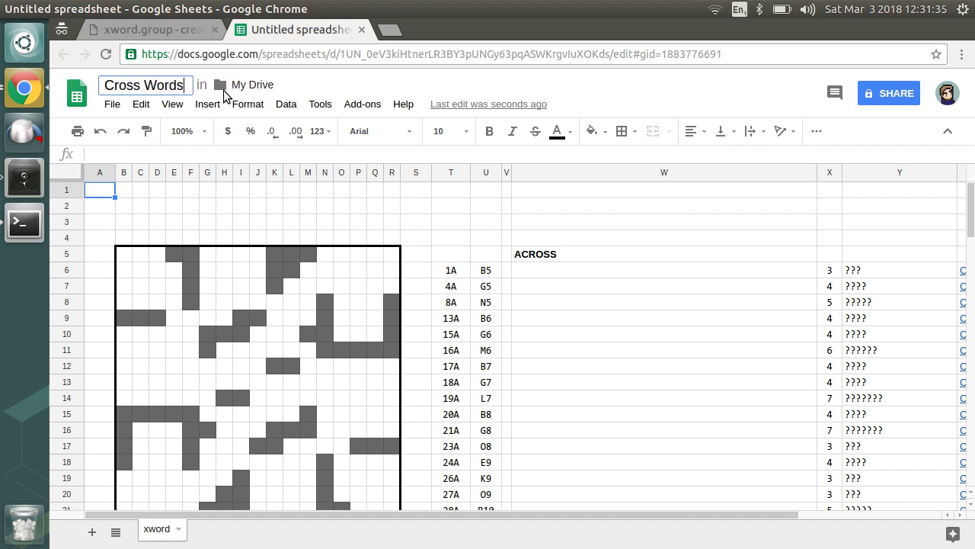
{"action": "key", "text": "Return"}
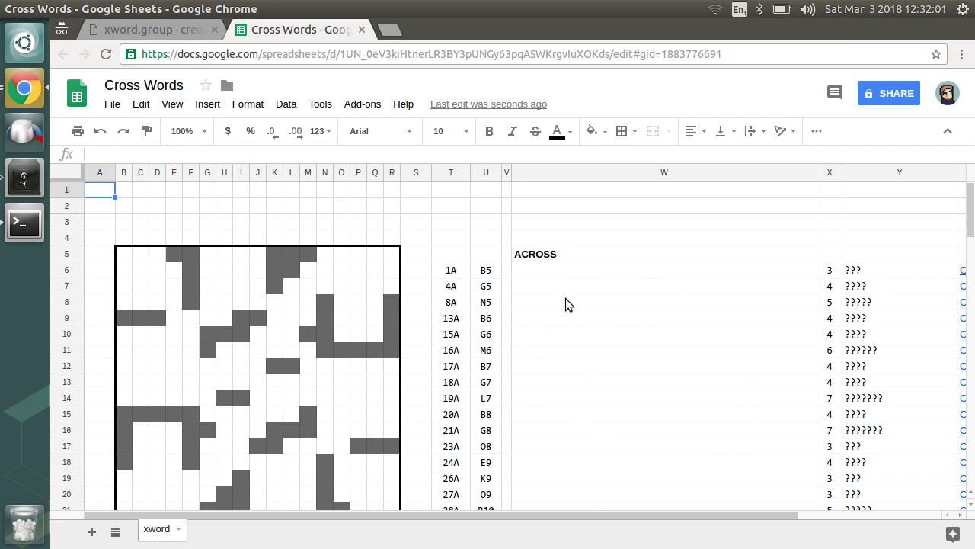
Step: Copy all Across and Down clues, from 1 Across to 72 Down, from the puzzle page and return to the spreadsheet
{"action": "key", "text": "alt+Tab"}
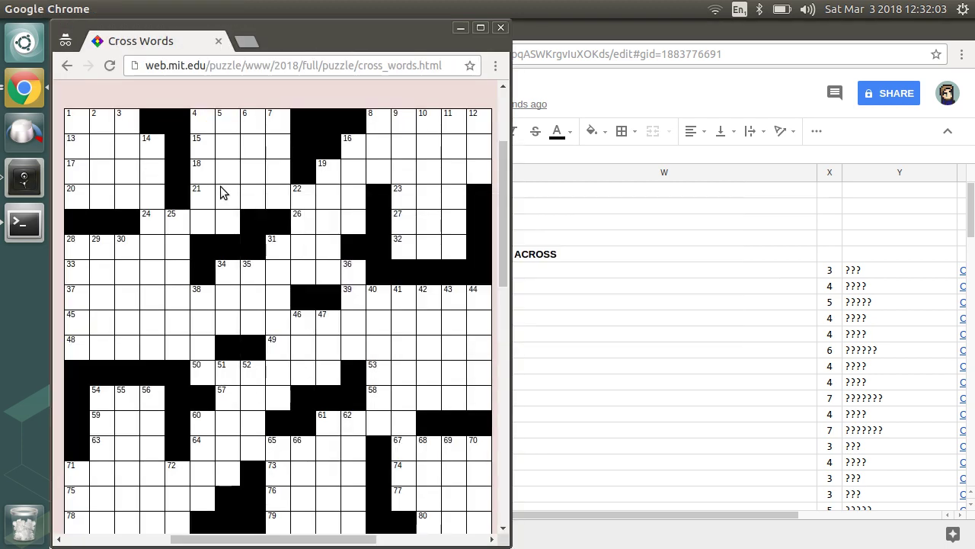
{"action": "double_click", "coordinate": [353, 30]}
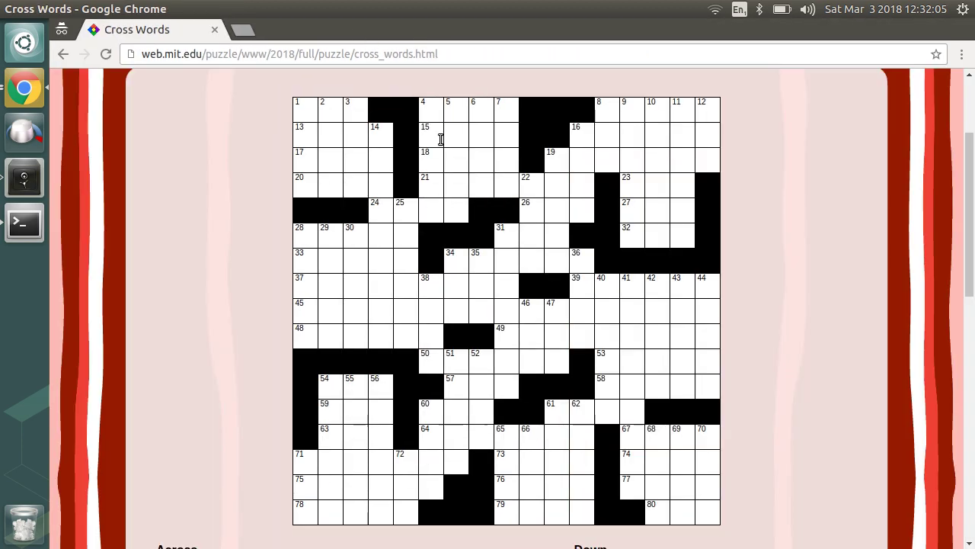
{"action": "scroll", "coordinate": [212, 290], "scroll_direction": "down", "scroll_amount": 5}
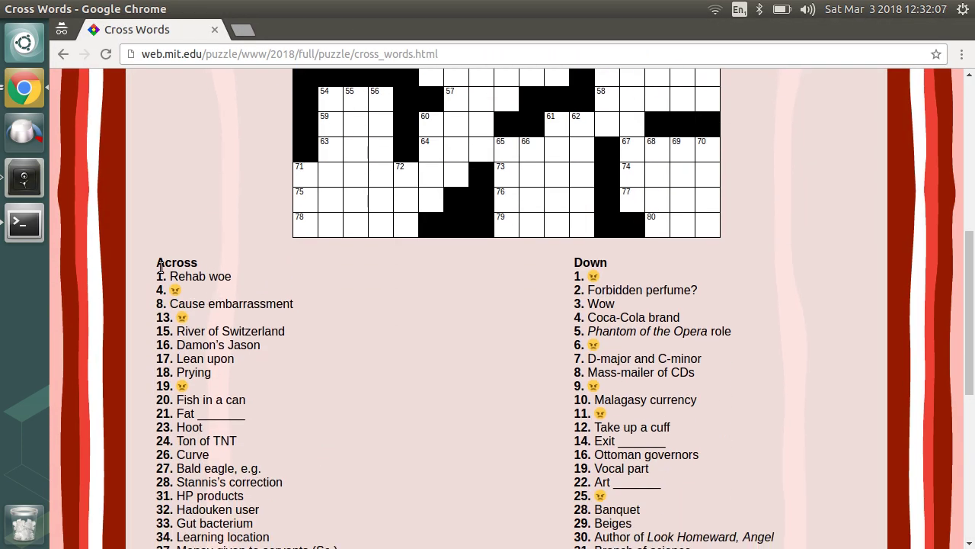
{"action": "left_click_drag", "start_coordinate": [158, 271], "coordinate": [704, 487]}
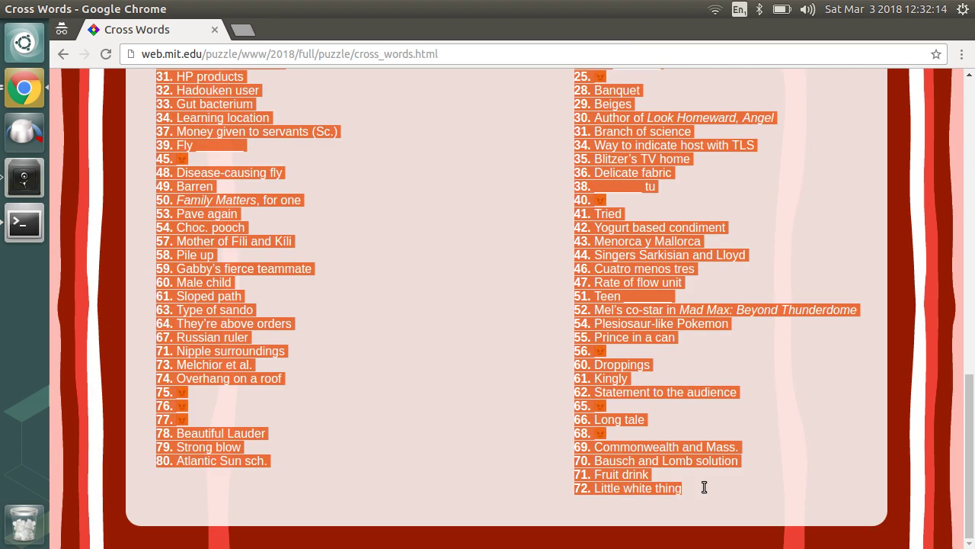
{"action": "right_click", "coordinate": [603, 328]}
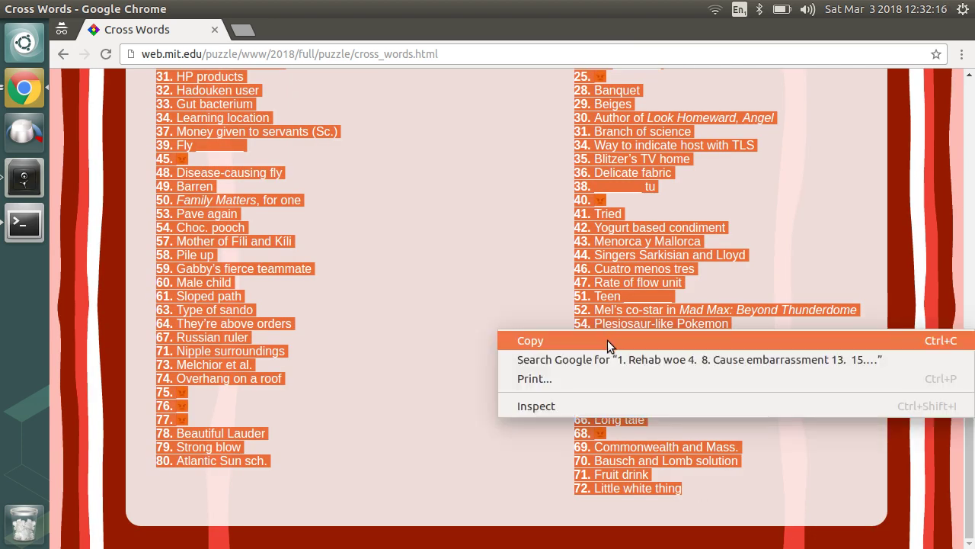
{"action": "left_click", "coordinate": [607, 340]}
{"action": "key", "text": "alt+Tab"}
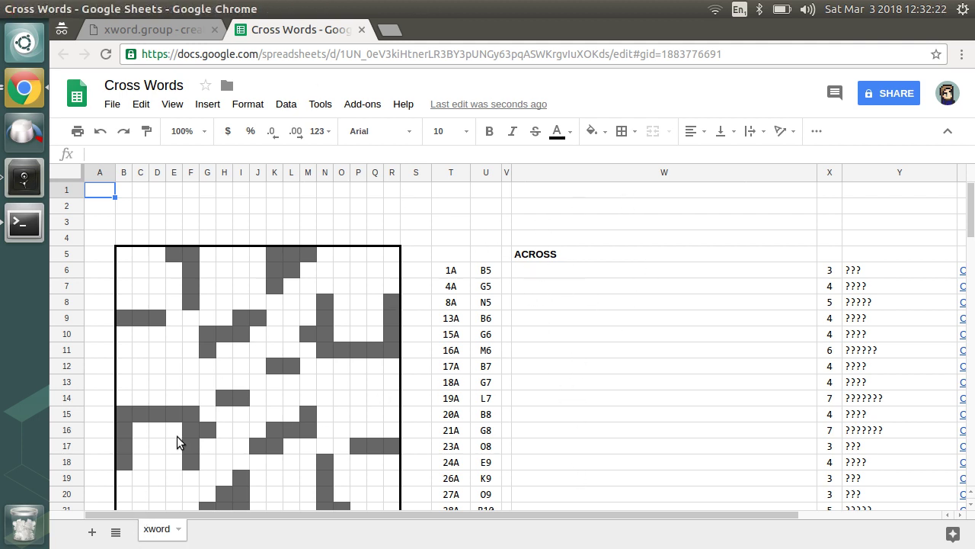
Step: Add a new sheet to the spreadsheet and paste the copied puzzle clues into it from cell A1
{"action": "left_click", "coordinate": [92, 531]}
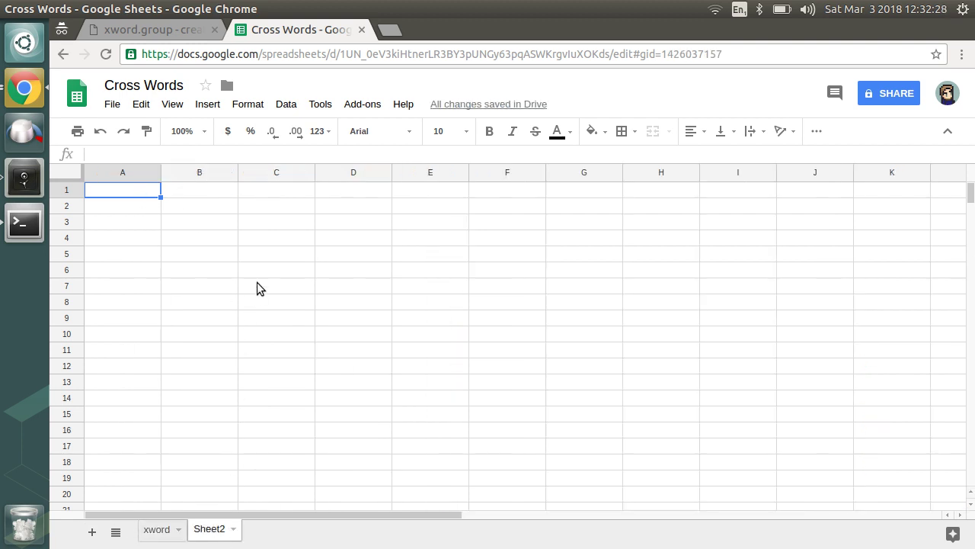
{"action": "key", "text": "ctrl+v"}
{"action": "scroll", "coordinate": [268, 264], "scroll_direction": "down", "scroll_amount": 3}
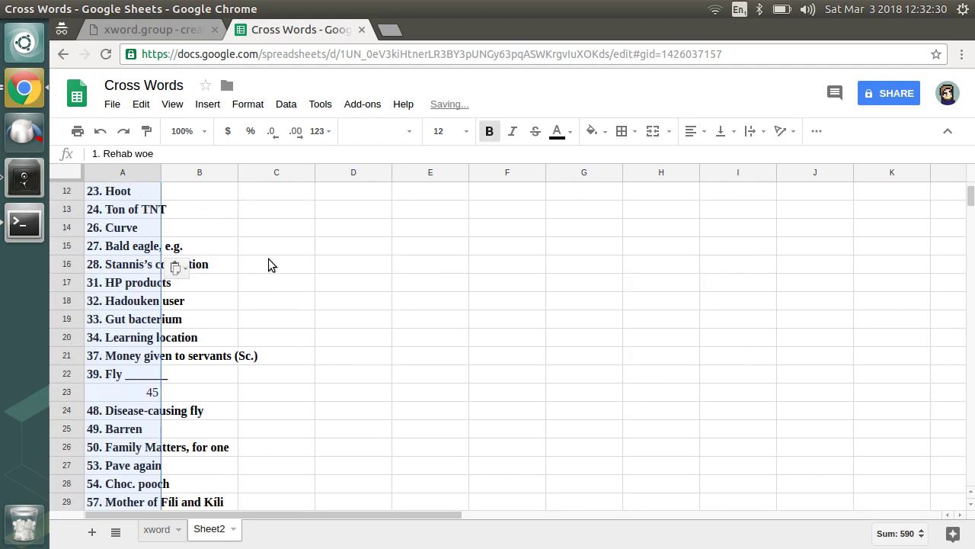
{"action": "scroll", "coordinate": [268, 258], "scroll_direction": "down", "scroll_amount": 3}
{"action": "scroll", "coordinate": [268, 258], "scroll_direction": "up", "scroll_amount": 10}
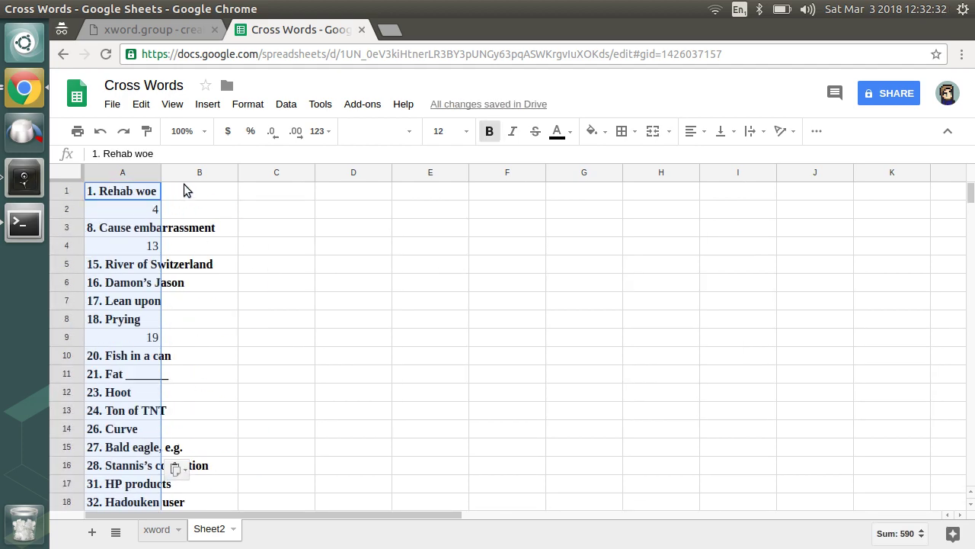
Step: Check the emoji clues on the puzzle page and replace the bare number in A2 with the angry-face emoji
{"action": "left_click", "coordinate": [145, 210]}
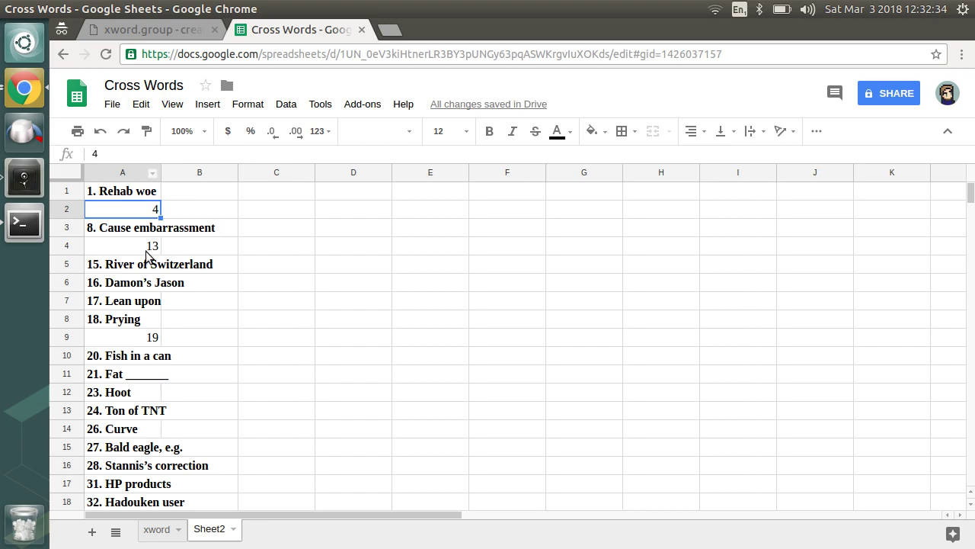
{"action": "key", "text": "alt+Tab"}
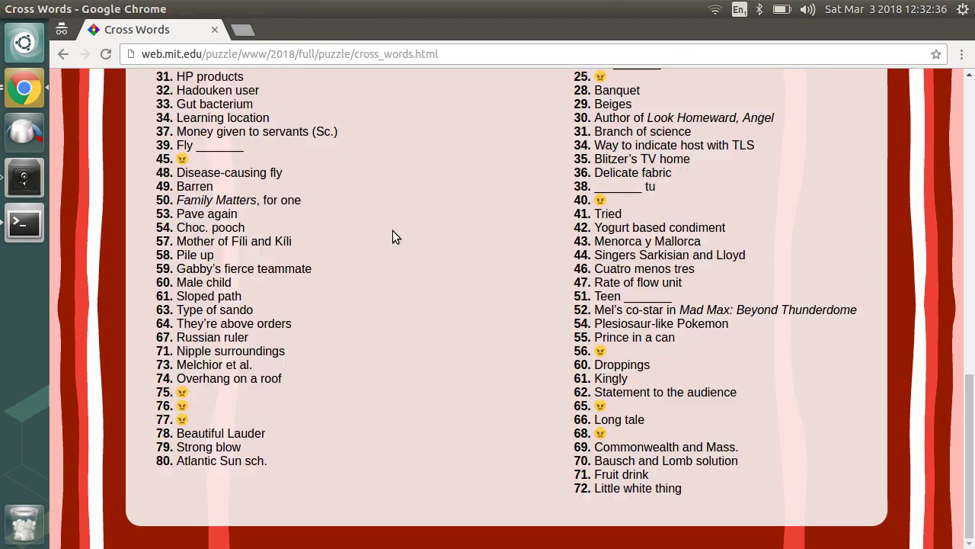
{"action": "scroll", "coordinate": [393, 233], "scroll_direction": "up", "scroll_amount": 5}
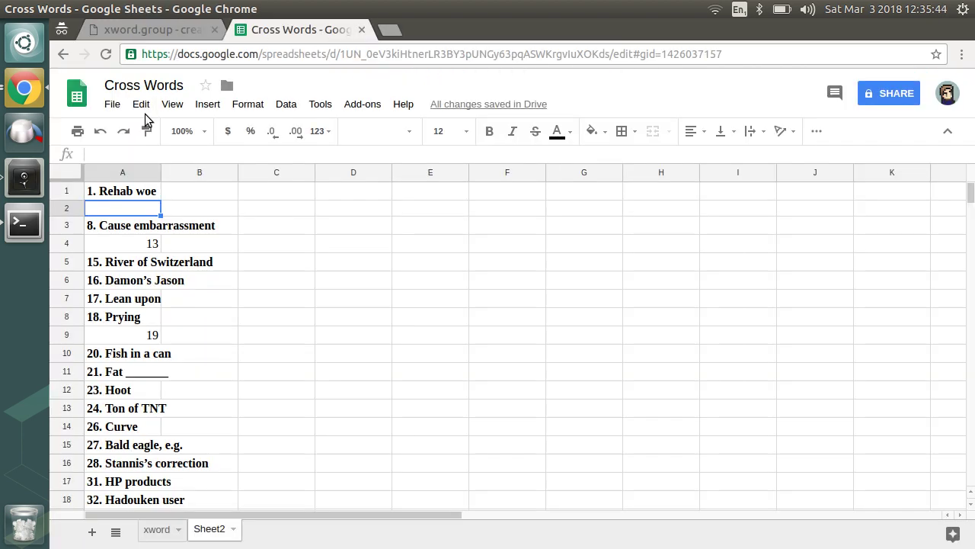
{"action": "left_click", "coordinate": [141, 104]}
{"action": "left_click", "coordinate": [184, 221]}
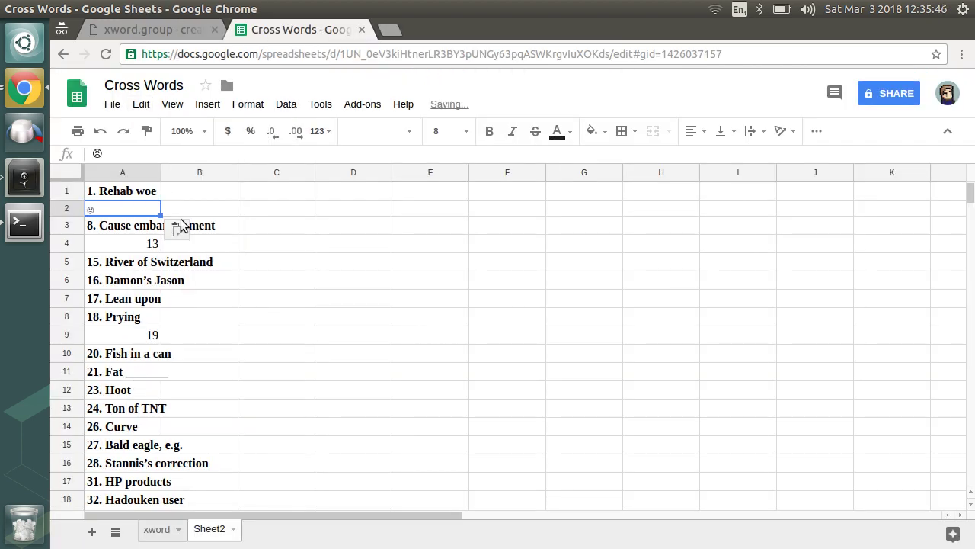
Step: Replace the bare clue numbers 13 in A4 and 19 in A9 with the copied angry-face emoji
{"action": "left_click", "coordinate": [134, 250]}
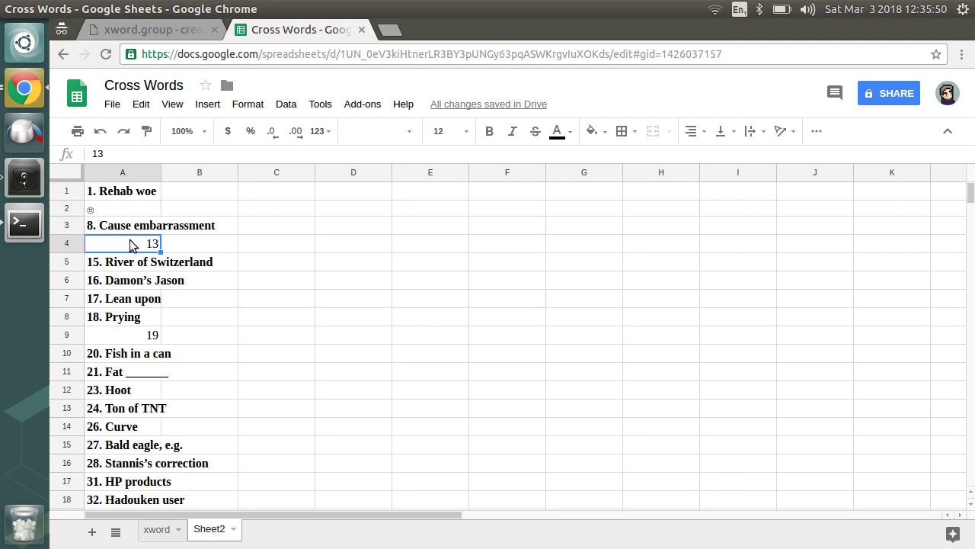
{"action": "key", "text": "ctrl+v"}
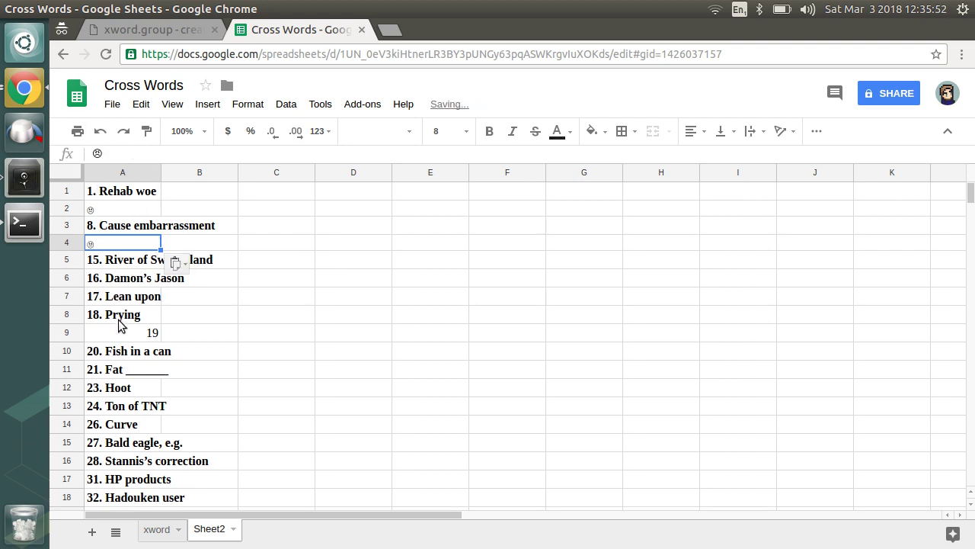
{"action": "key", "text": "Down"}
{"action": "key", "text": "Down"}
{"action": "key", "text": "Down"}
{"action": "key", "text": "Down"}
{"action": "key", "text": "Down"}
{"action": "key", "text": "ctrl+v"}
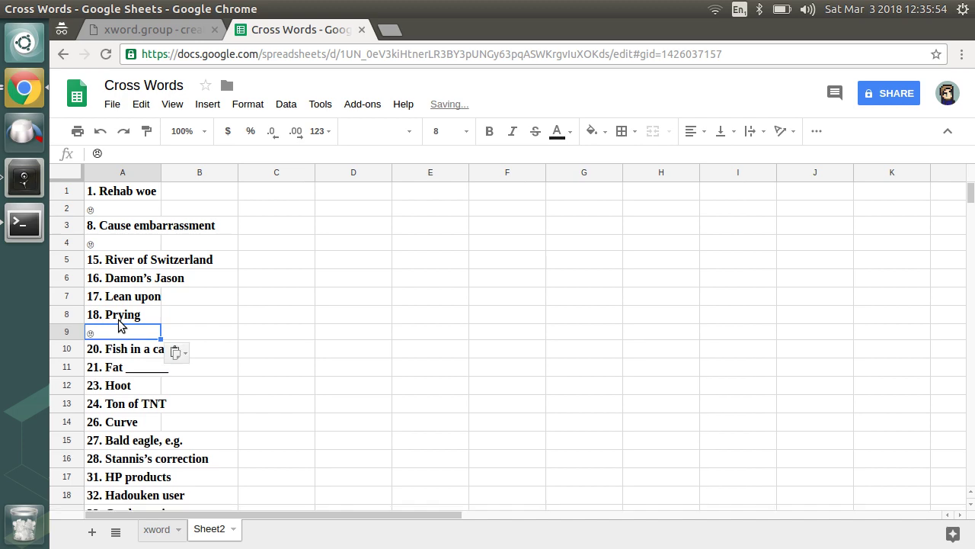
Step: Replace the bare clue number 45 in A23 with the copied angry-face emoji
{"action": "key", "text": "Down"}
{"action": "key", "text": "Down"}
{"action": "key", "text": "Down"}
{"action": "key", "text": "Down"}
{"action": "key", "text": "Down"}
{"action": "key", "text": "Down"}
{"action": "key", "text": "Down"}
{"action": "key", "text": "Down"}
{"action": "key", "text": "Down"}
{"action": "key", "text": "Down"}
{"action": "key", "text": "Down"}
{"action": "key", "text": "Down"}
{"action": "key", "text": "Down"}
{"action": "key", "text": "Down"}
{"action": "key", "text": "Down"}
{"action": "key", "text": "Down"}
{"action": "key", "text": "Down"}
{"action": "key", "text": "Up"}
{"action": "key", "text": "Up"}
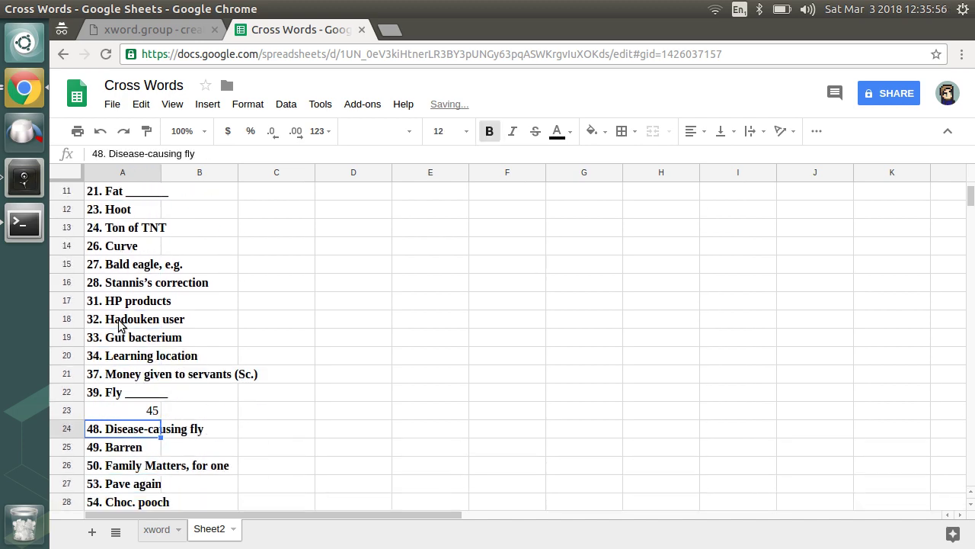
{"action": "key", "text": "Up"}
{"action": "key", "text": "ctrl+v"}
{"action": "key", "text": "Down"}
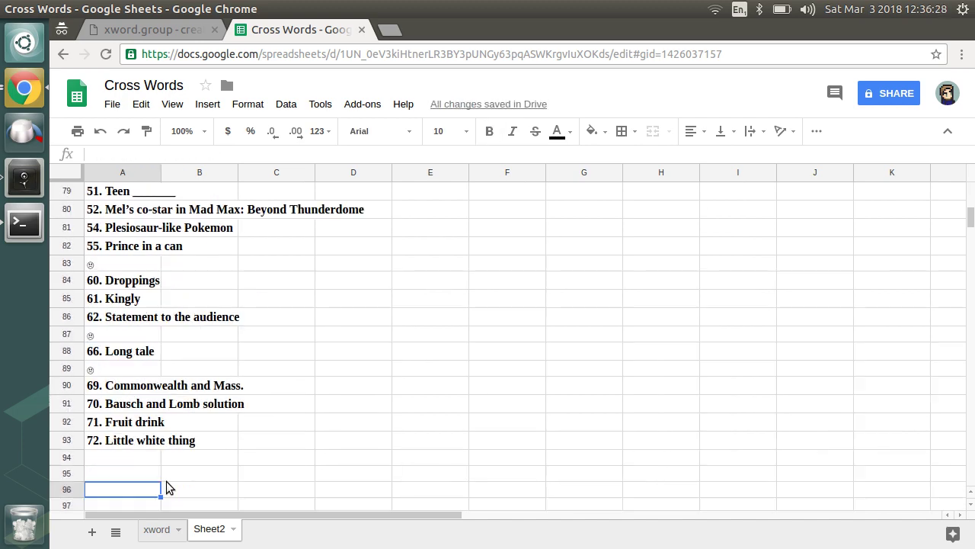
Step: Copy all the Across clues in A1:A45, from "1. Rehab woe" to "80. Atlantic Sun sch."
{"action": "scroll", "coordinate": [164, 485], "scroll_direction": "up", "scroll_amount": 15}
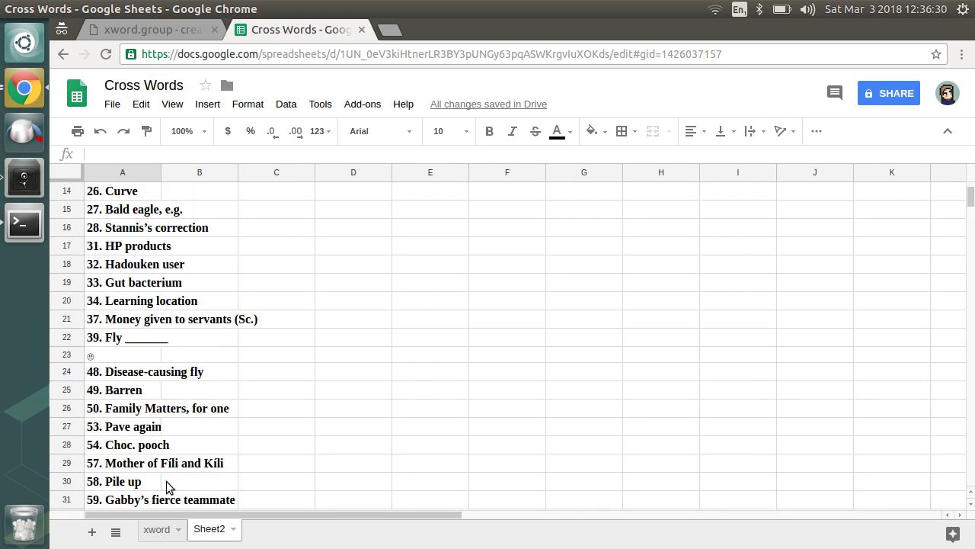
{"action": "scroll", "coordinate": [169, 486], "scroll_direction": "up", "scroll_amount": 3}
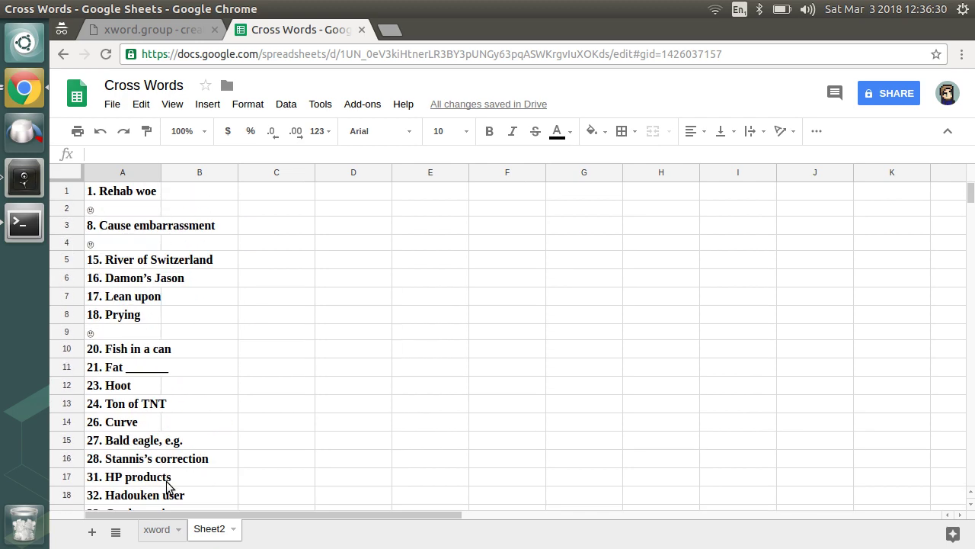
{"action": "left_click_drag", "start_coordinate": [120, 188], "coordinate": [115, 404]}
{"action": "scroll", "coordinate": [150, 348], "scroll_direction": "down", "scroll_amount": 3}
{"action": "scroll", "coordinate": [144, 352], "scroll_direction": "down", "scroll_amount": 5}
{"action": "scroll", "coordinate": [116, 461], "scroll_direction": "down", "scroll_amount": 2}
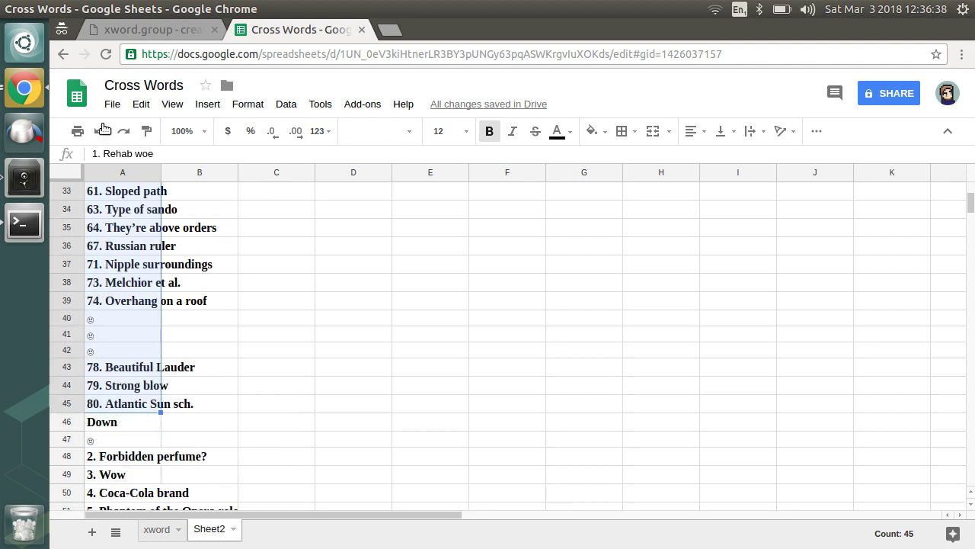
{"action": "left_click", "coordinate": [139, 103]}
{"action": "left_click", "coordinate": [170, 195]}
Step: Paste the Across clues as values only into the xword sheet, starting at W6 under the ACROSS heading
{"action": "left_click", "coordinate": [168, 529]}
{"action": "left_click", "coordinate": [562, 267]}
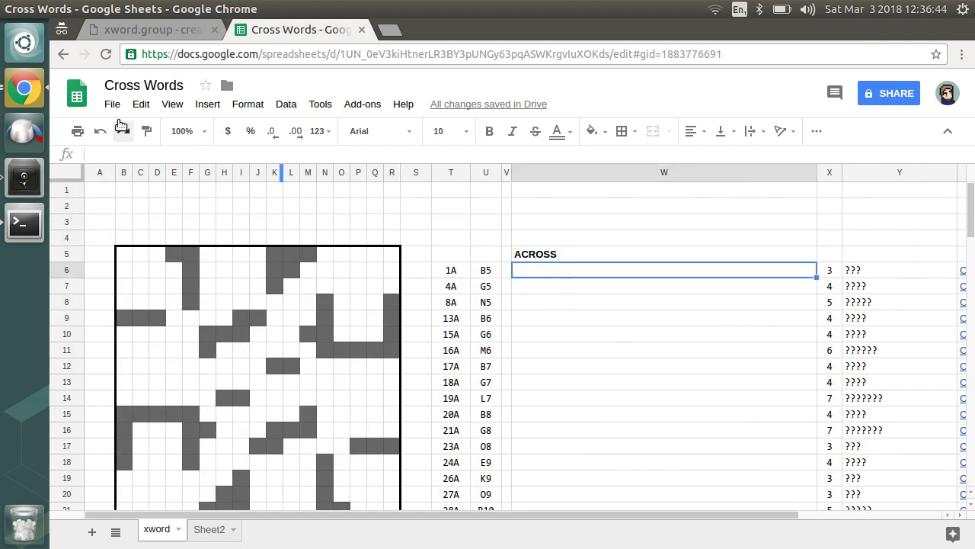
{"action": "left_click", "coordinate": [141, 103]}
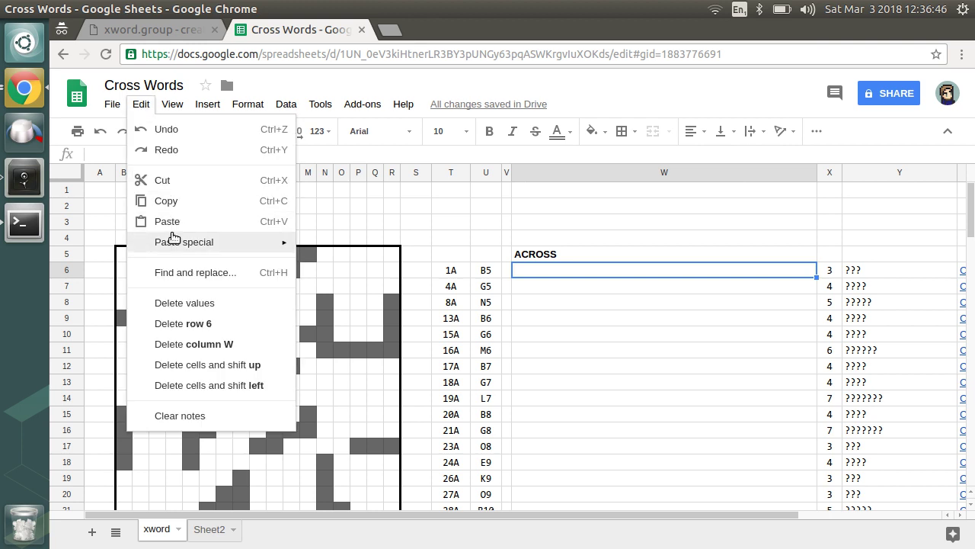
{"action": "mouse_move", "coordinate": [180, 241]}
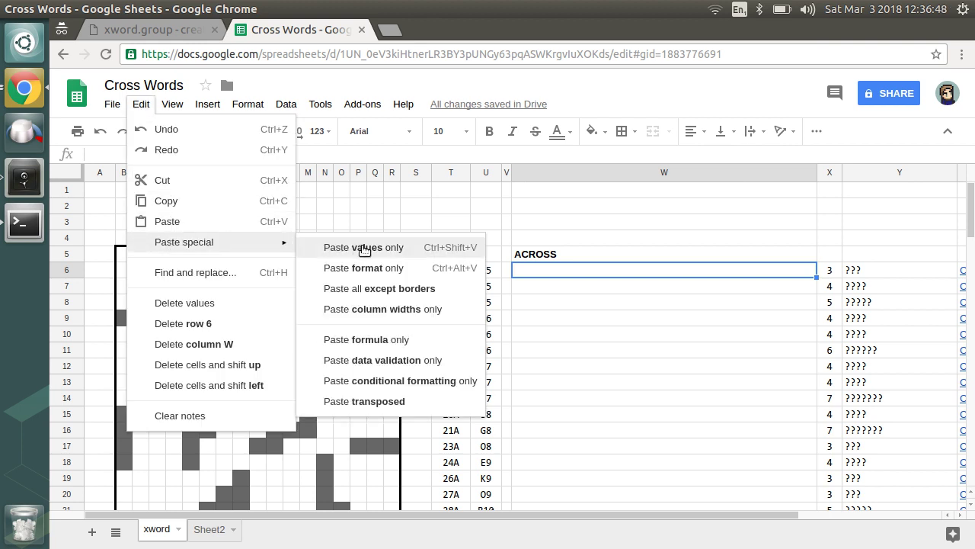
{"action": "left_click", "coordinate": [461, 253]}
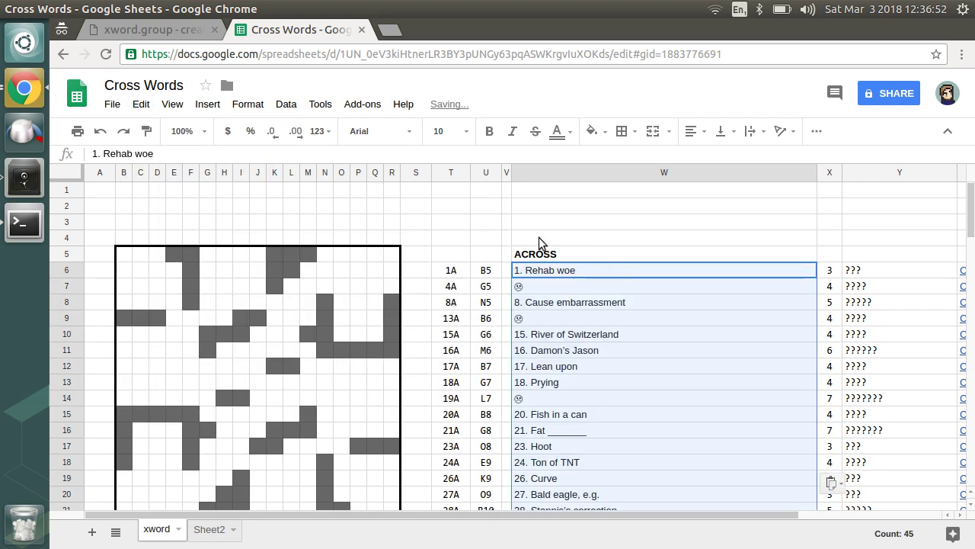
{"action": "key", "text": "Up"}
{"action": "key", "text": "Up"}
Step: Paste the Down clues as values only starting at W52 under the DOWN heading, and check them through 72 Down
{"action": "scroll", "coordinate": [618, 351], "scroll_direction": "down", "scroll_amount": 8}
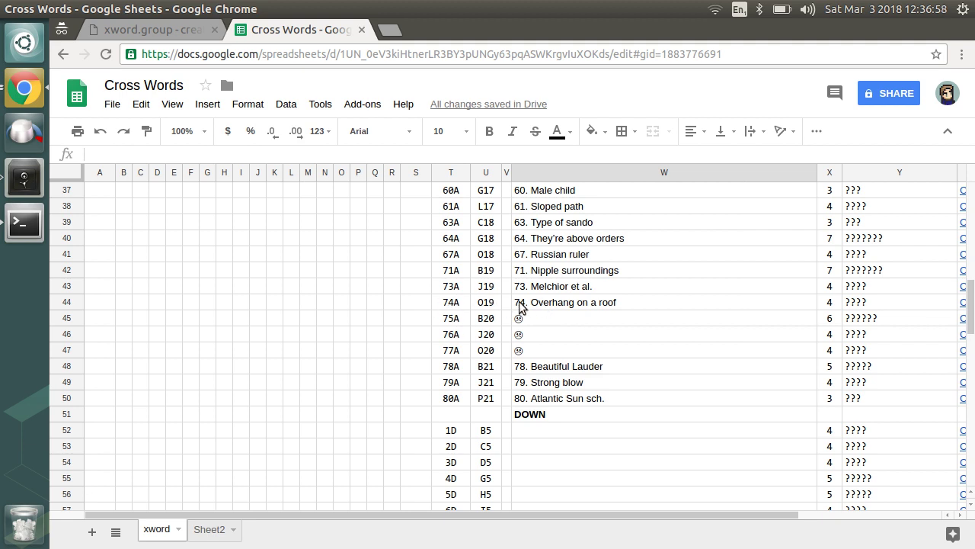
{"action": "left_click", "coordinate": [533, 430]}
{"action": "scroll", "coordinate": [534, 430], "scroll_direction": "down", "scroll_amount": 1}
{"action": "left_click", "coordinate": [141, 103]}
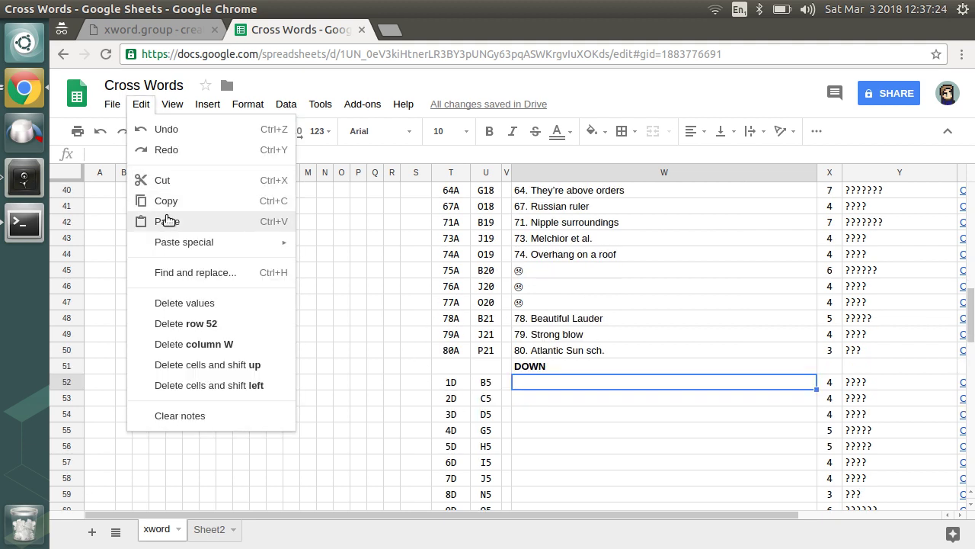
{"action": "mouse_move", "coordinate": [163, 239]}
{"action": "left_click", "coordinate": [332, 248]}
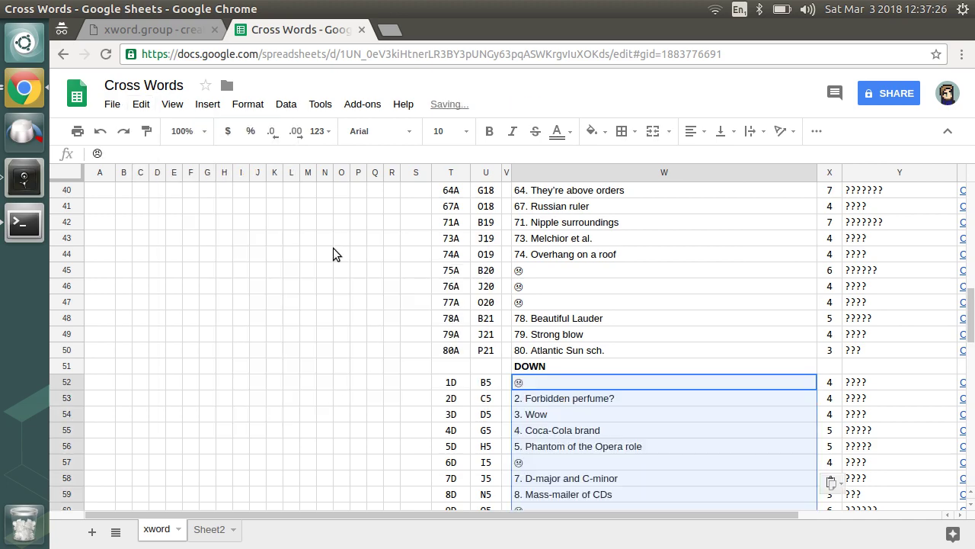
{"action": "left_click", "coordinate": [523, 398]}
{"action": "scroll", "coordinate": [522, 398], "scroll_direction": "down", "scroll_amount": 15}
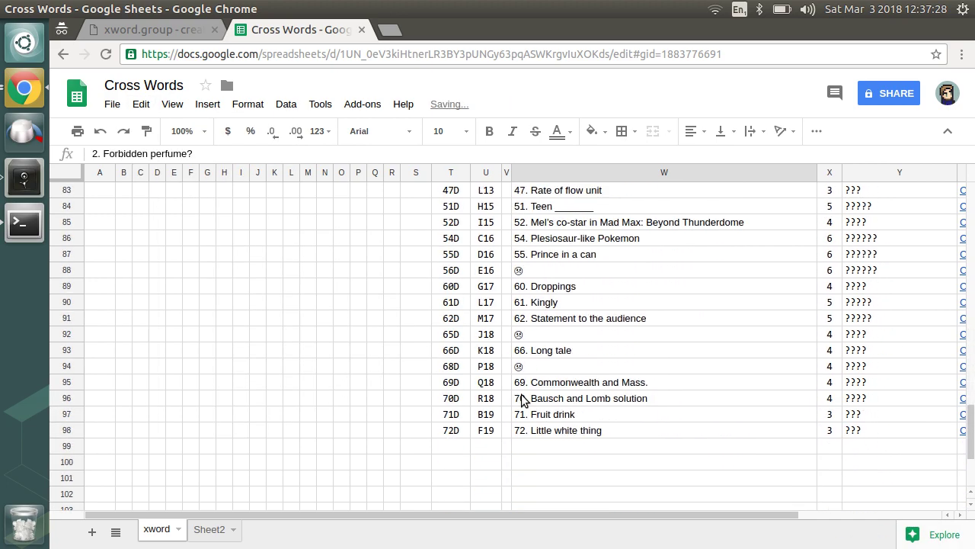
{"action": "scroll", "coordinate": [522, 399], "scroll_direction": "up", "scroll_amount": 12}
{"action": "scroll", "coordinate": [523, 398], "scroll_direction": "up", "scroll_amount": 15}
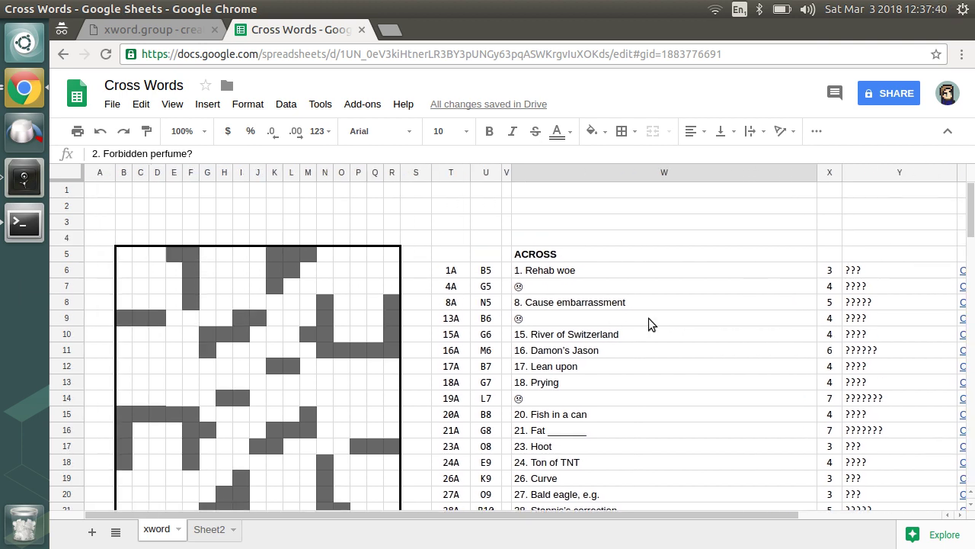
Step: Enter the test letters A, B and C in grid cells B5, C5 and D5 for 1 Across
{"action": "left_click", "coordinate": [126, 255]}
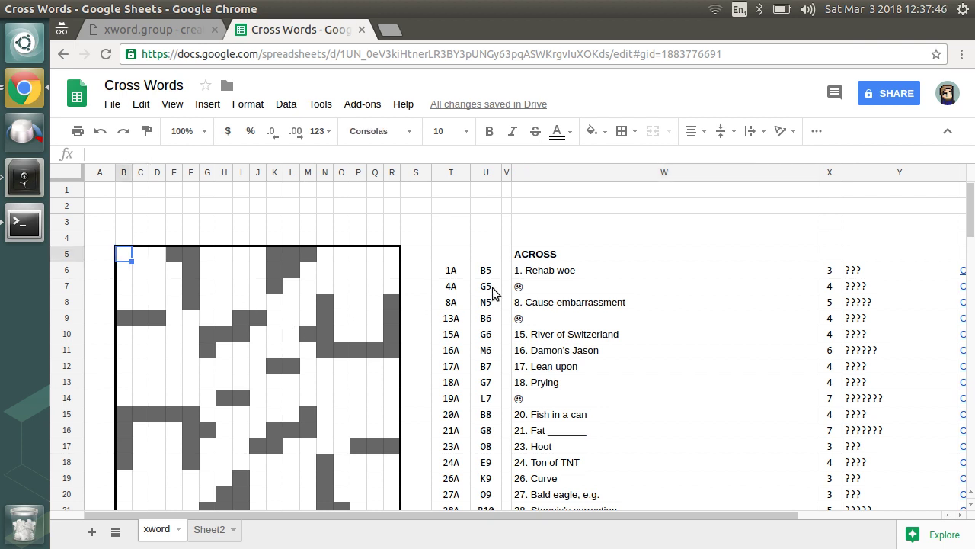
{"action": "type", "text": "A"}
{"action": "key", "text": "Tab"}
{"action": "type", "text": "B"}
{"action": "key", "text": "Tab"}
{"action": "type", "text": "C"}
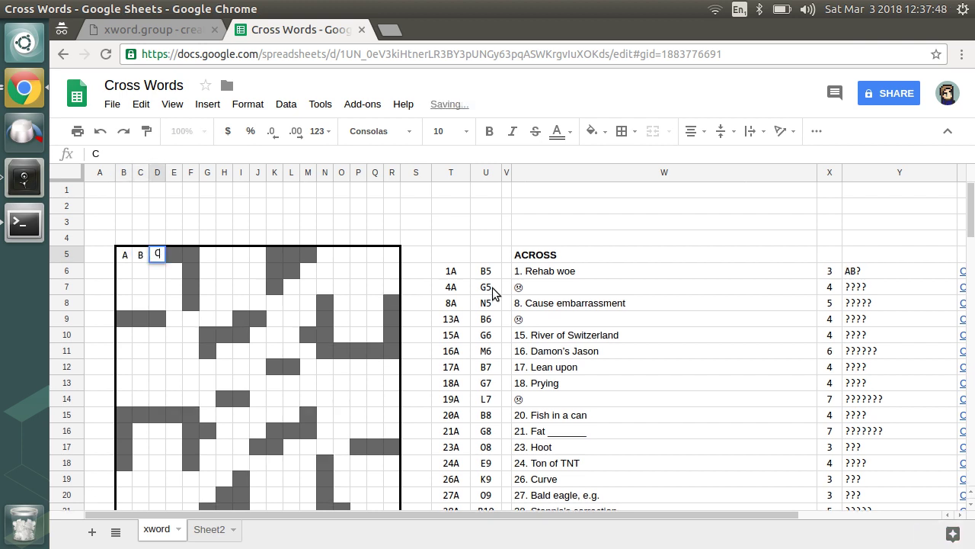
{"action": "key", "text": "Down"}
{"action": "key", "text": "Up"}
{"action": "key", "text": "Left"}
{"action": "key", "text": "Left"}
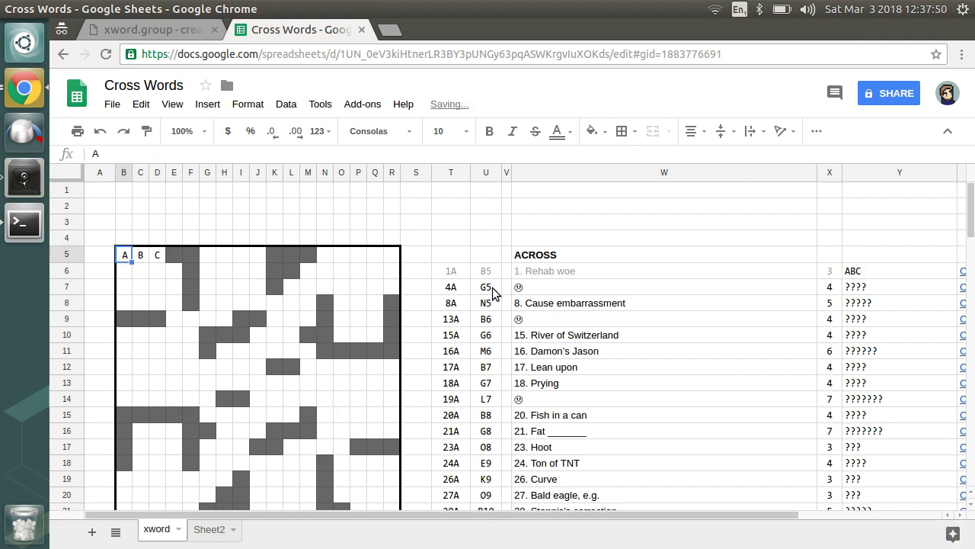
Step: Clear the test letters from grid cells B5:D5
{"action": "key", "text": "shift+Right"}
{"action": "key", "text": "shift+Right"}
{"action": "key", "text": "Delete"}
{"action": "key", "text": "Right"}
{"action": "key", "text": "Right"}
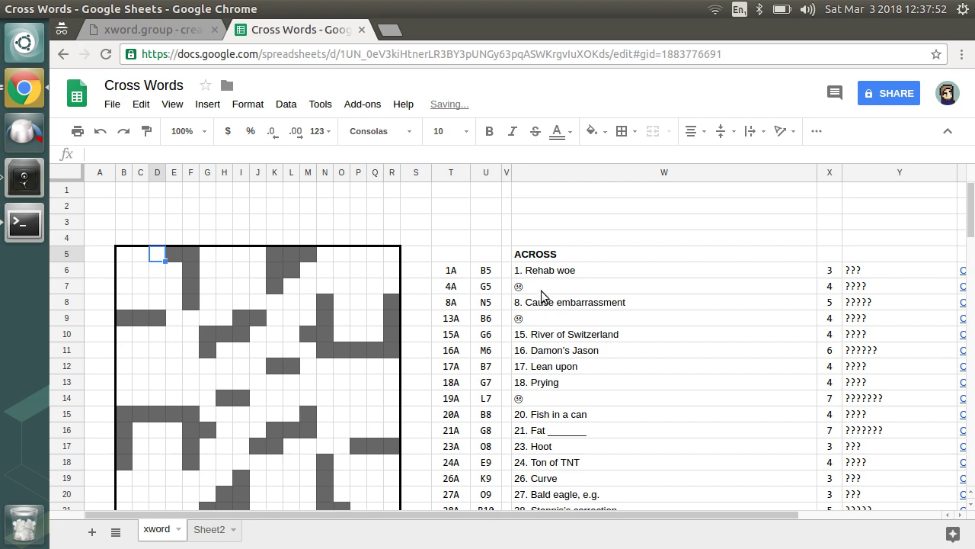
Step: Find the "Learning location" clue, 34 Across, and enter SCHOOL one letter per cell in H11:M11 of the grid
{"action": "scroll", "coordinate": [545, 292], "scroll_direction": "down", "scroll_amount": 5}
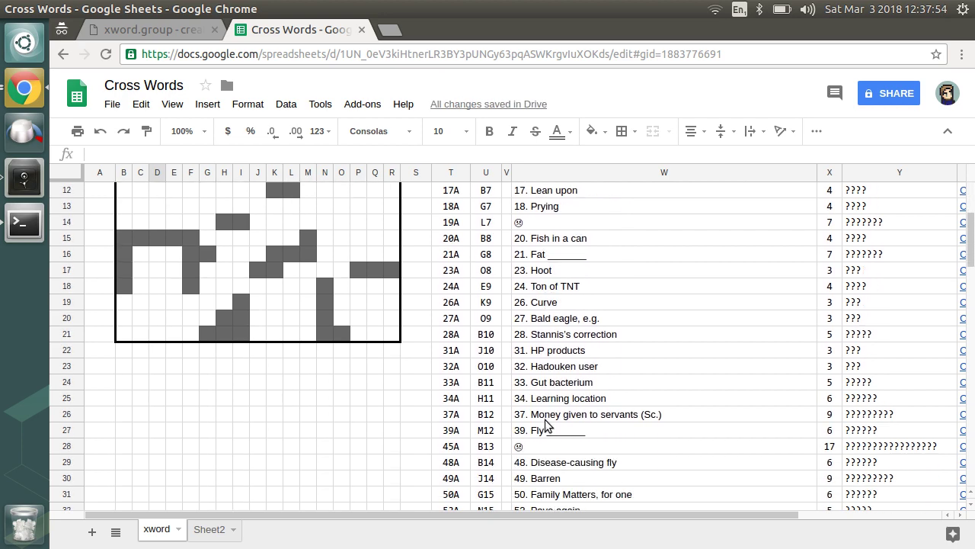
{"action": "left_click", "coordinate": [538, 399]}
{"action": "scroll", "coordinate": [437, 382], "scroll_direction": "up", "scroll_amount": 3}
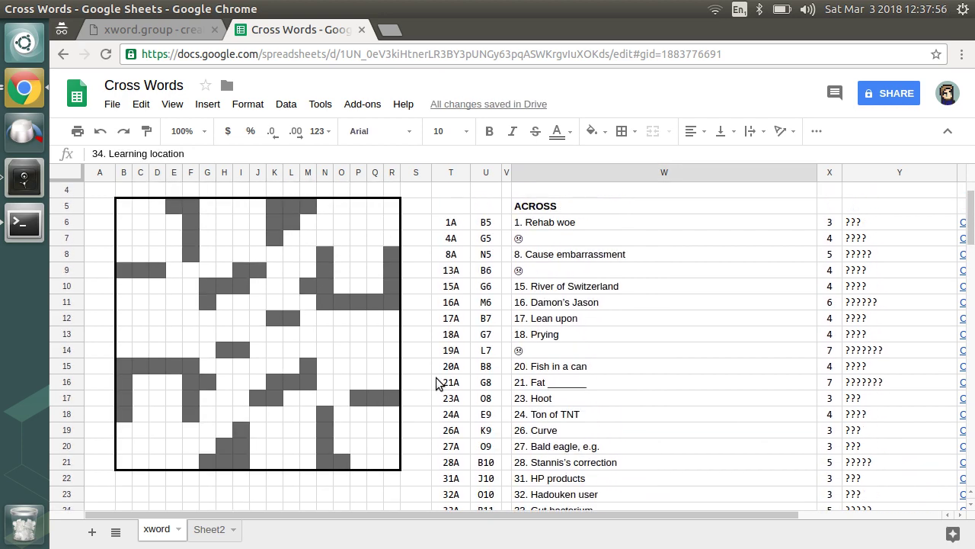
{"action": "scroll", "coordinate": [437, 382], "scroll_direction": "down", "scroll_amount": 2}
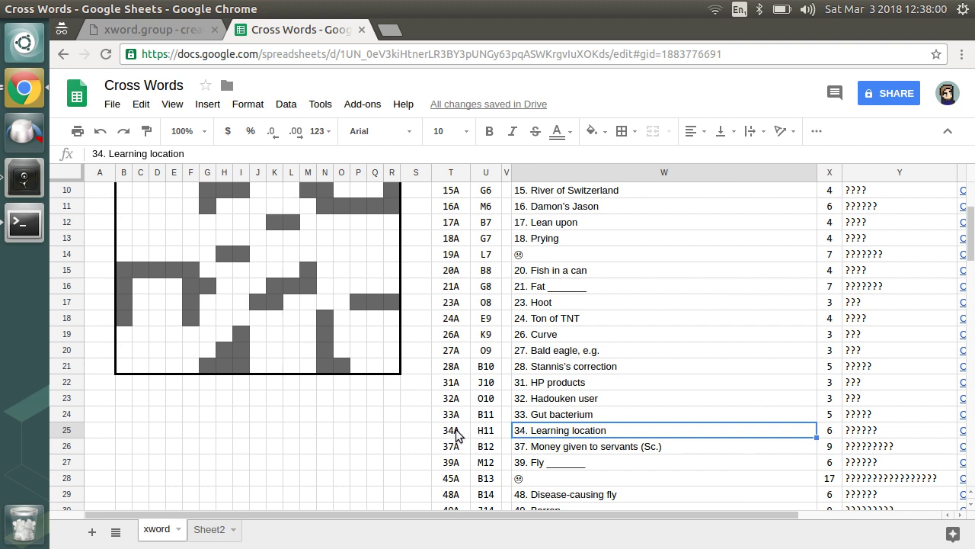
{"action": "scroll", "coordinate": [488, 431], "scroll_direction": "up", "scroll_amount": 2}
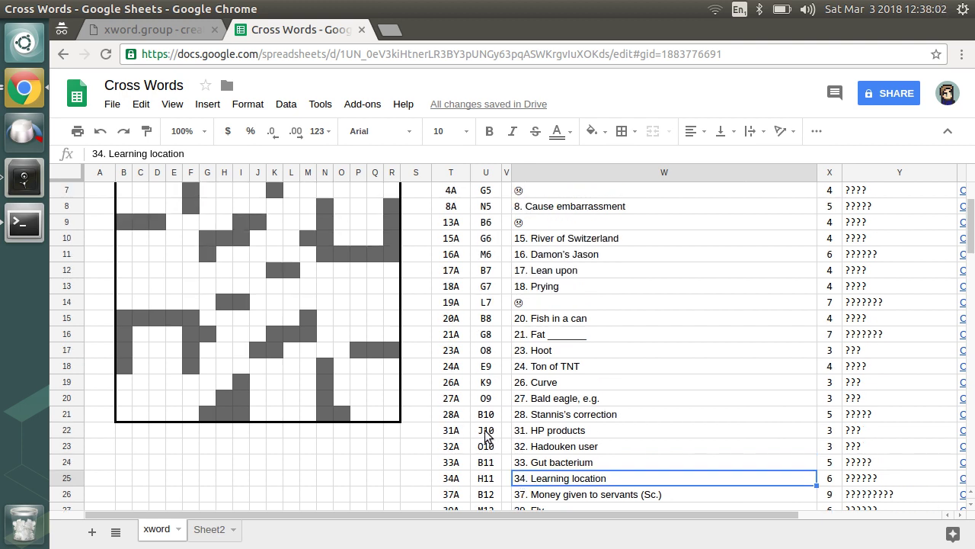
{"action": "left_click", "coordinate": [224, 269]}
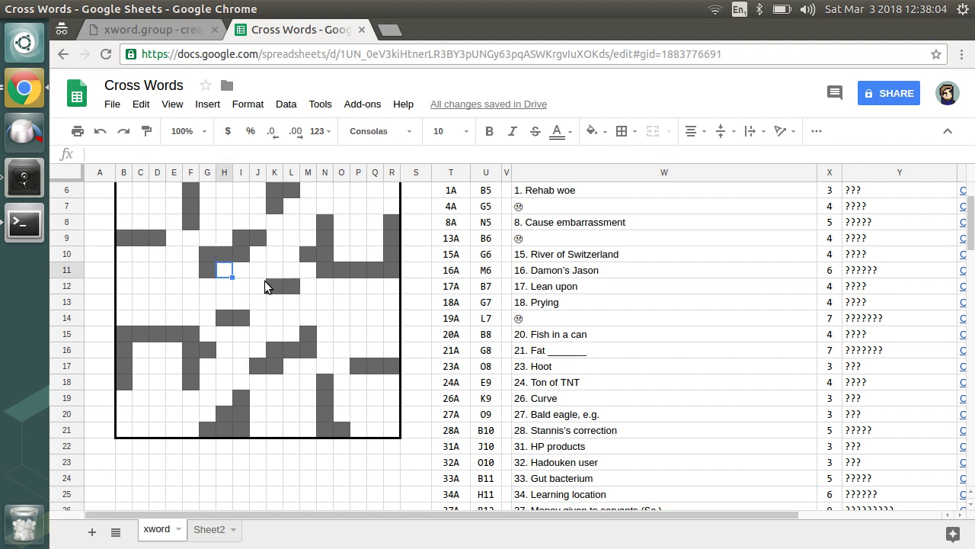
{"action": "type", "text": "S"}
{"action": "key", "text": "Tab"}
{"action": "type", "text": "C"}
{"action": "key", "text": "Tab"}
{"action": "type", "text": "H"}
{"action": "key", "text": "Tab"}
{"action": "type", "text": "O"}
{"action": "key", "text": "Tab"}
{"action": "type", "text": "O"}
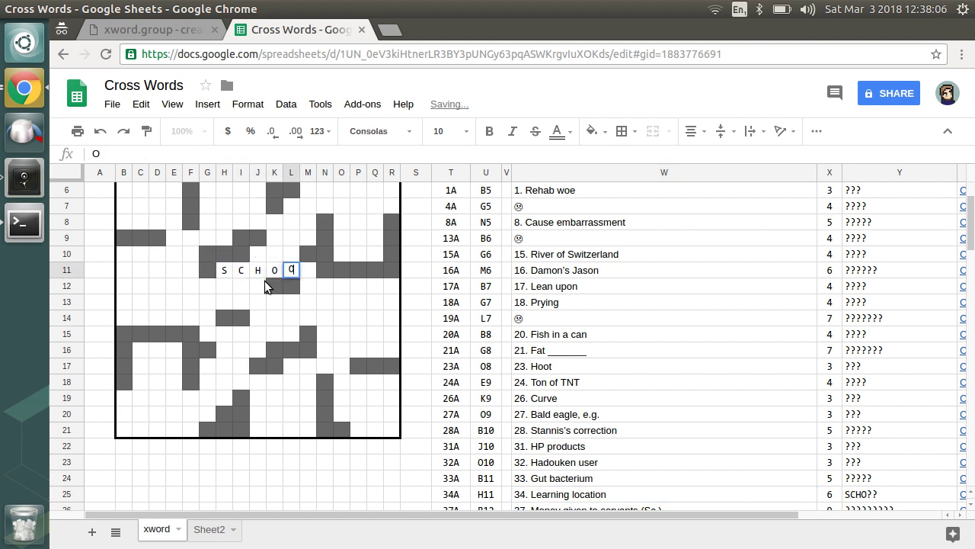
{"action": "key", "text": "Tab"}
{"action": "type", "text": "L"}
{"action": "key", "text": "Return"}
{"action": "scroll", "coordinate": [594, 297], "scroll_direction": "down", "scroll_amount": 1}
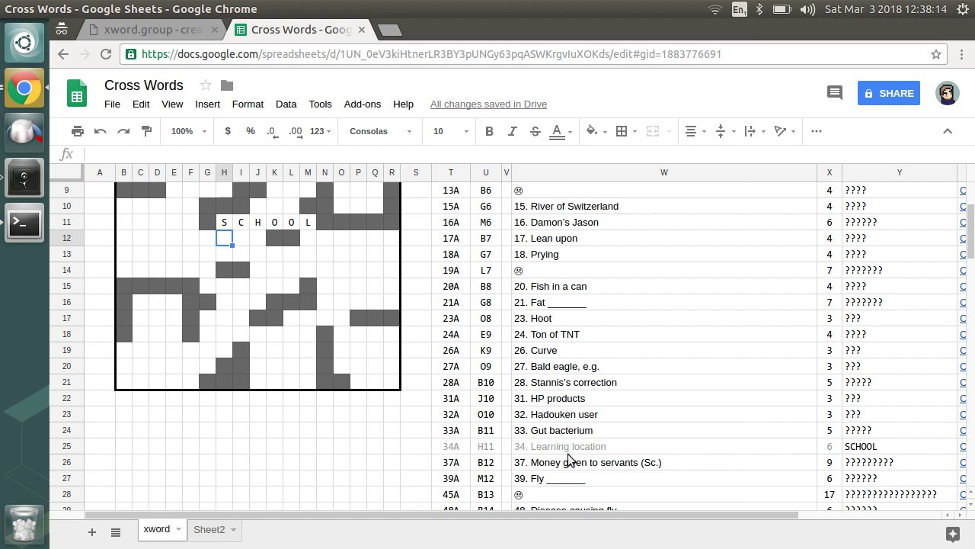
Step: Review the grid and the Across and Down answer patterns, and select the 22 Down clue "Art _______"
{"action": "scroll", "coordinate": [587, 344], "scroll_direction": "up", "scroll_amount": 3}
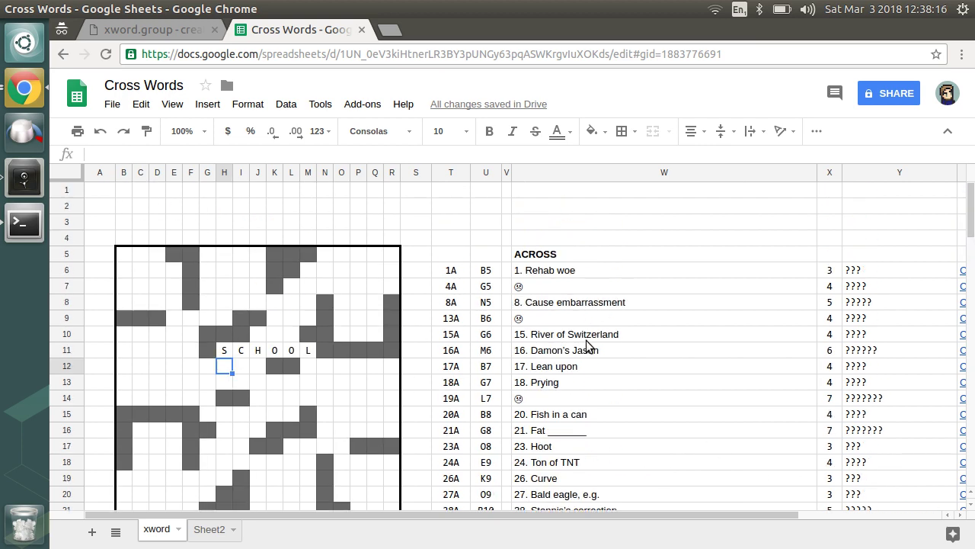
{"action": "scroll", "coordinate": [587, 345], "scroll_direction": "down", "scroll_amount": 5}
{"action": "scroll", "coordinate": [587, 344], "scroll_direction": "up", "scroll_amount": 1}
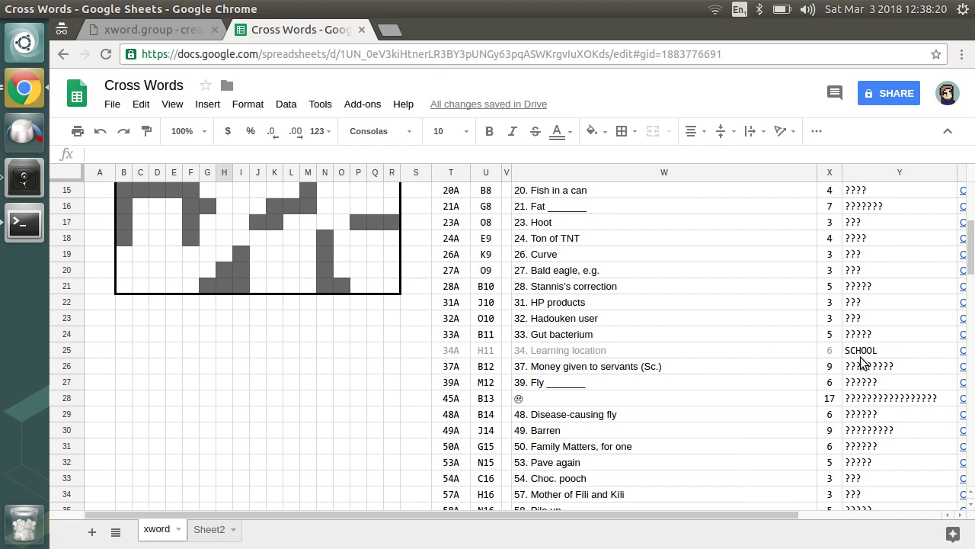
{"action": "scroll", "coordinate": [830, 377], "scroll_direction": "up", "scroll_amount": 3}
{"action": "scroll", "coordinate": [829, 377], "scroll_direction": "down", "scroll_amount": 1}
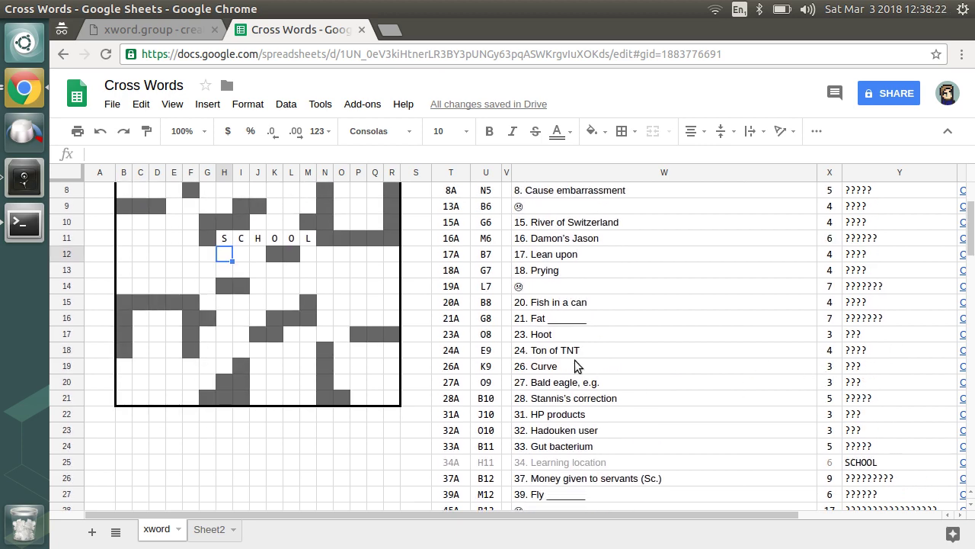
{"action": "scroll", "coordinate": [574, 366], "scroll_direction": "up", "scroll_amount": 2}
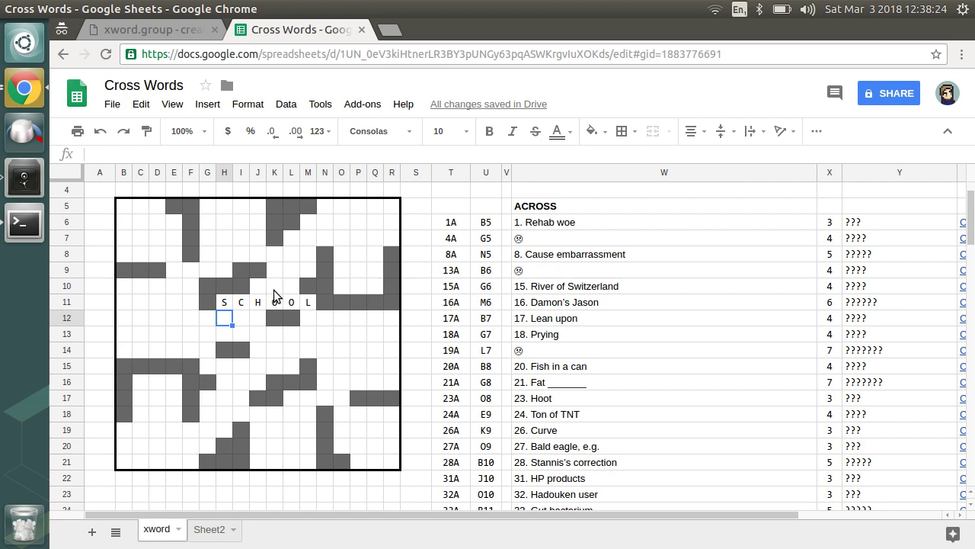
{"action": "scroll", "coordinate": [733, 348], "scroll_direction": "down", "scroll_amount": 17}
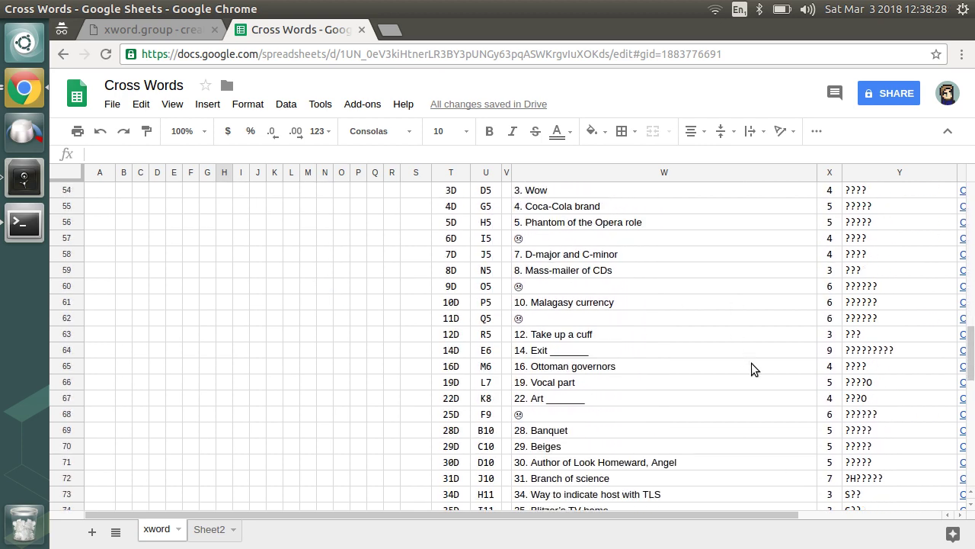
{"action": "left_click", "coordinate": [543, 399]}
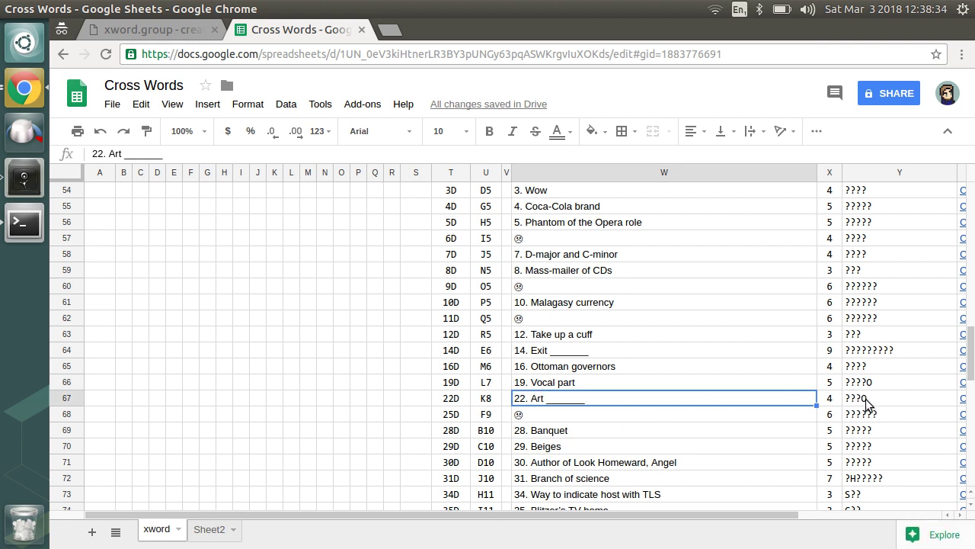
Step: Look up candidate answers for 22 Down through its OneLook link, and return to the Cross Words sheet
{"action": "scroll", "coordinate": [518, 390], "scroll_direction": "right", "scroll_amount": 3}
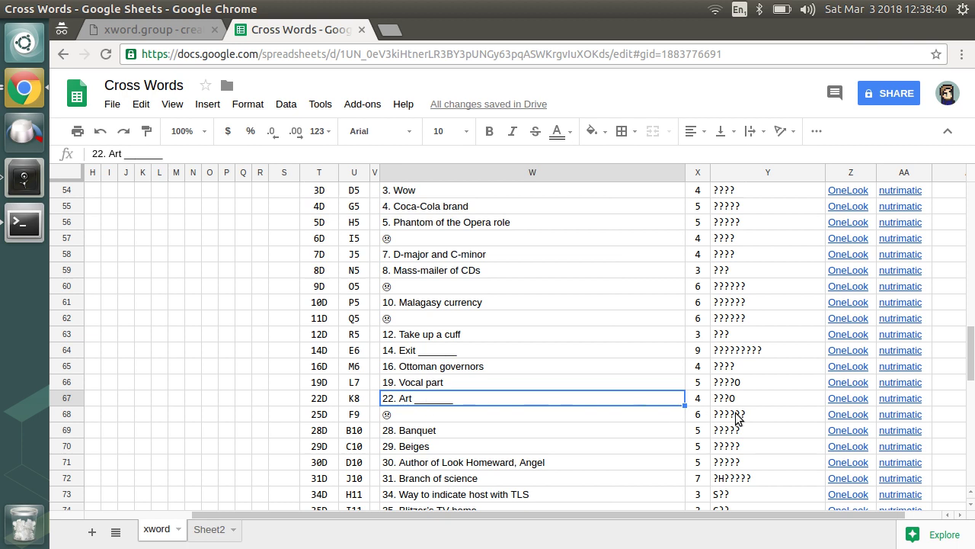
{"action": "mouse_move", "coordinate": [852, 404]}
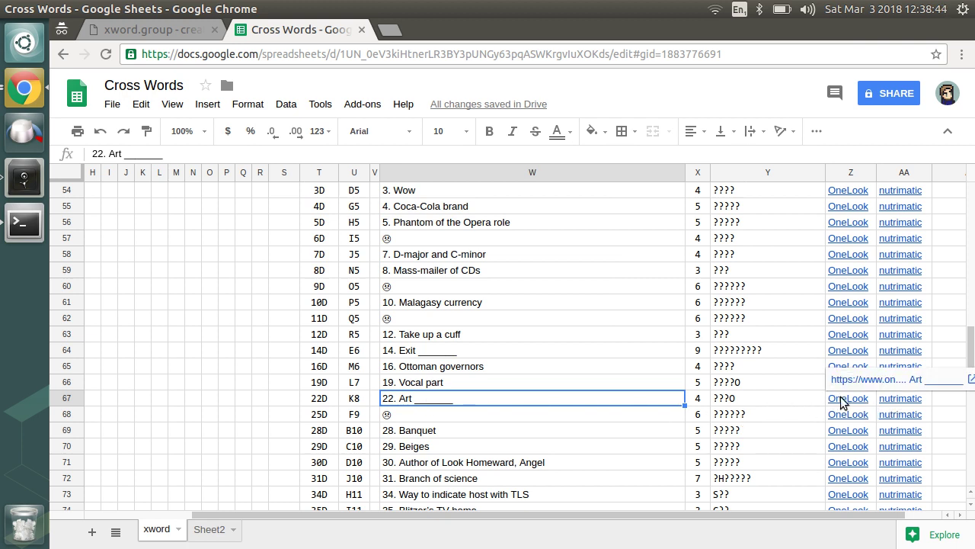
{"action": "left_click", "coordinate": [863, 379]}
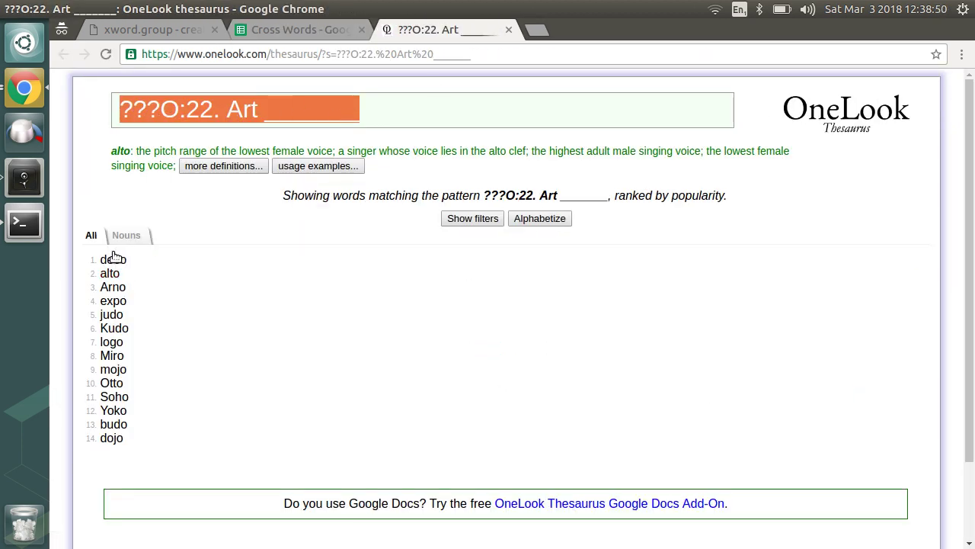
{"action": "left_click", "coordinate": [288, 29]}
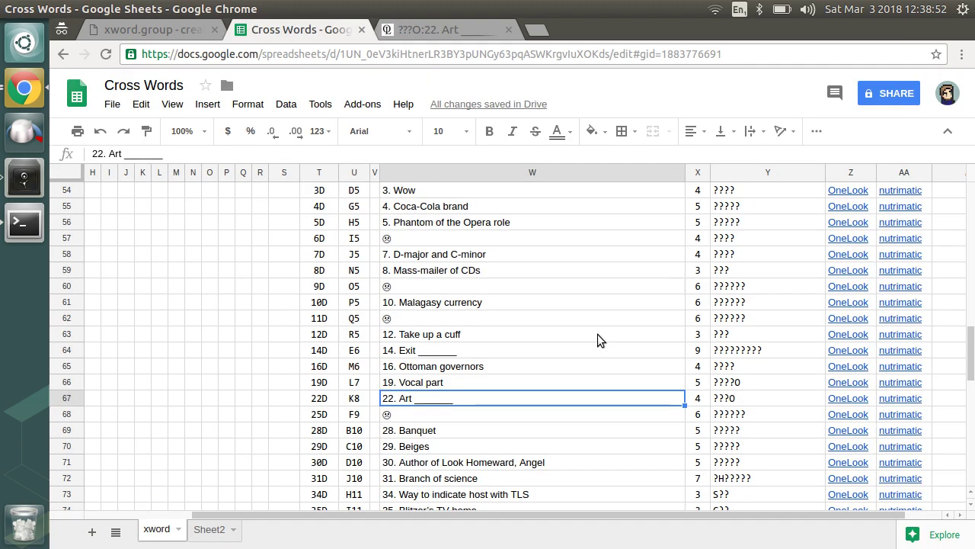
Step: Complete DECO for 22 Down by entering D, E and C in grid cells K8, K9 and K10
{"action": "left_click", "coordinate": [352, 400]}
{"action": "key", "text": "Left"}
{"action": "scroll", "coordinate": [355, 399], "scroll_direction": "up", "scroll_amount": 10}
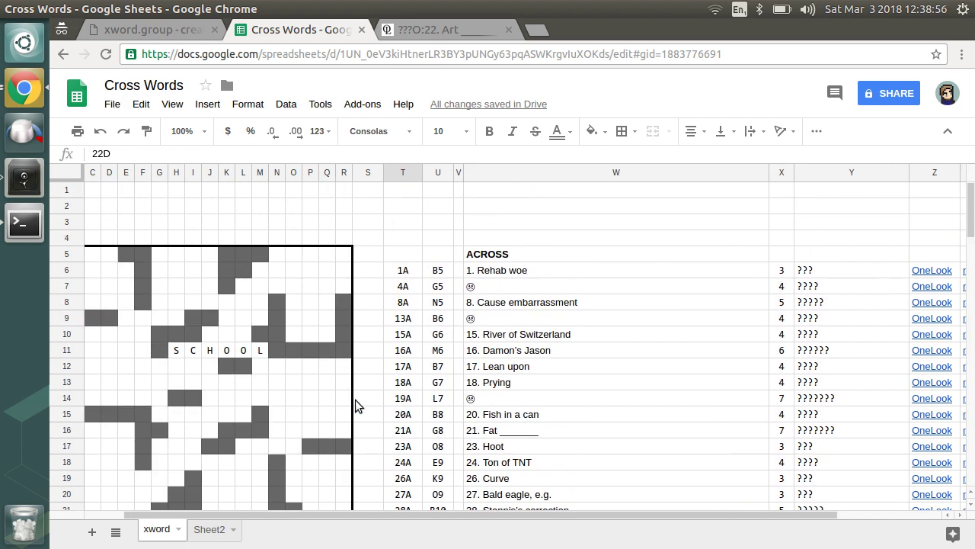
{"action": "scroll", "coordinate": [355, 399], "scroll_direction": "left", "scroll_amount": 2}
{"action": "scroll", "coordinate": [352, 401], "scroll_direction": "down", "scroll_amount": 2}
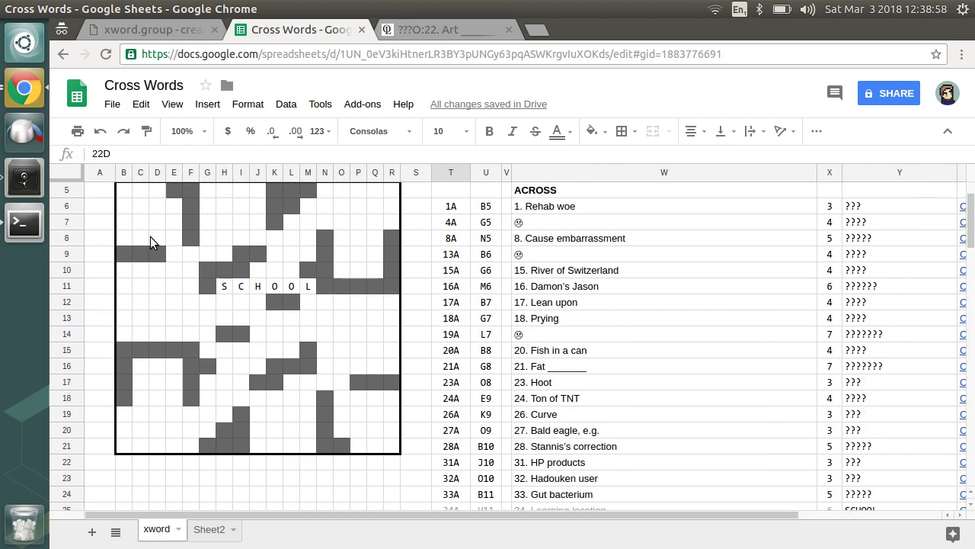
{"action": "left_click", "coordinate": [271, 238]}
{"action": "type", "text": "D"}
{"action": "key", "text": "Return"}
{"action": "type", "text": "E"}
{"action": "key", "text": "Return"}
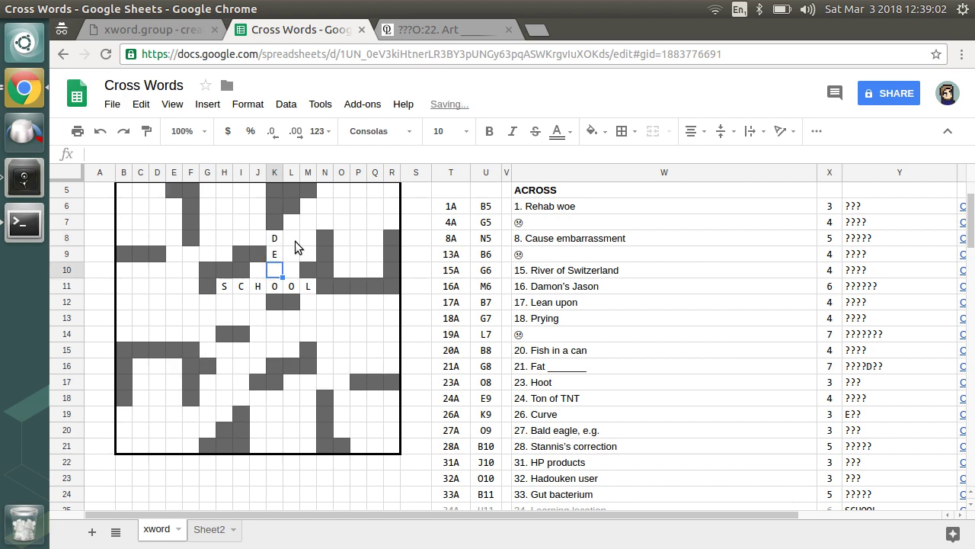
{"action": "type", "text": "C"}
{"action": "key", "text": "Return"}
Step: Check the 22 Down answer in the clue list, look up 19 Down "Vocal part" through its nutrimatic link, and return to the sheet
{"action": "scroll", "coordinate": [621, 363], "scroll_direction": "down", "scroll_amount": 6}
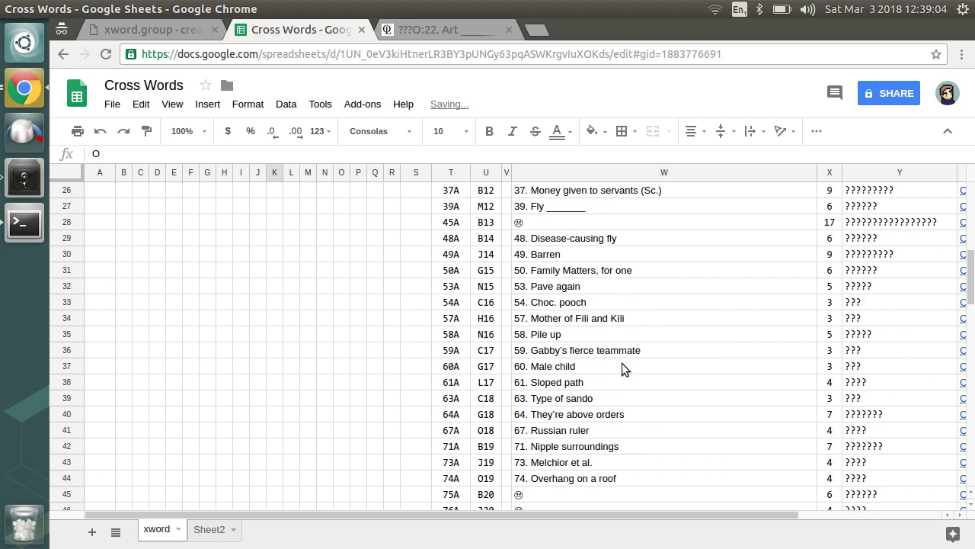
{"action": "scroll", "coordinate": [622, 363], "scroll_direction": "down", "scroll_amount": 5}
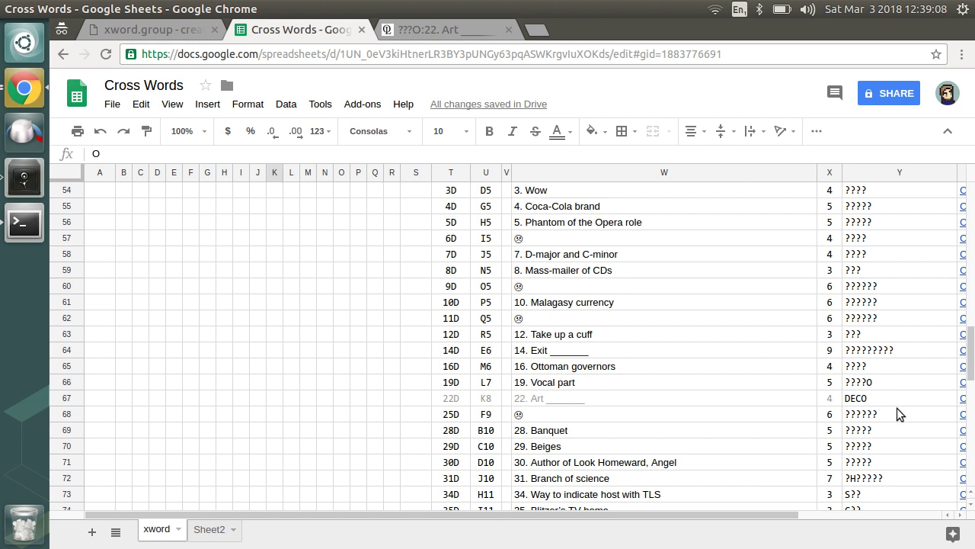
{"action": "scroll", "coordinate": [896, 407], "scroll_direction": "right", "scroll_amount": 4}
{"action": "scroll", "coordinate": [896, 408], "scroll_direction": "up", "scroll_amount": 1}
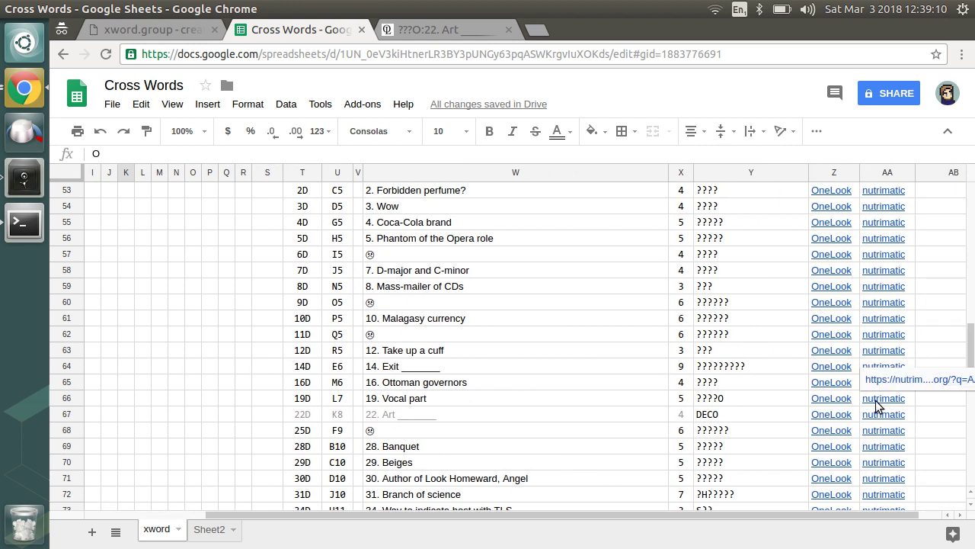
{"action": "left_click", "coordinate": [876, 405]}
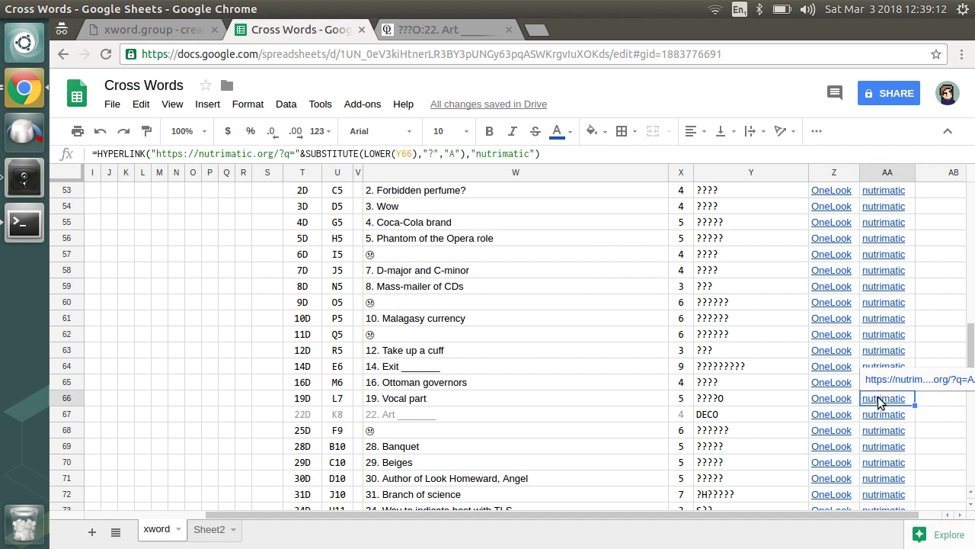
{"action": "left_click", "coordinate": [887, 378]}
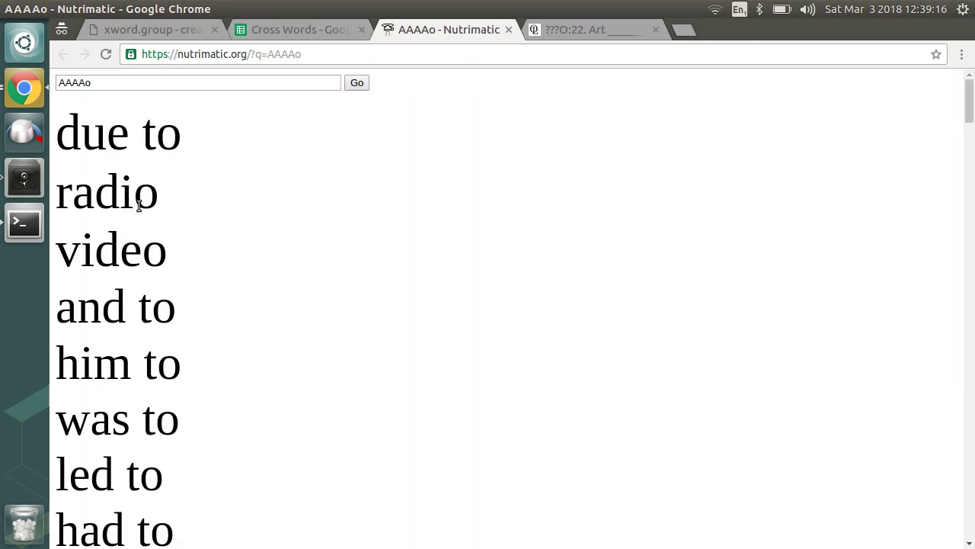
{"action": "left_click", "coordinate": [310, 23]}
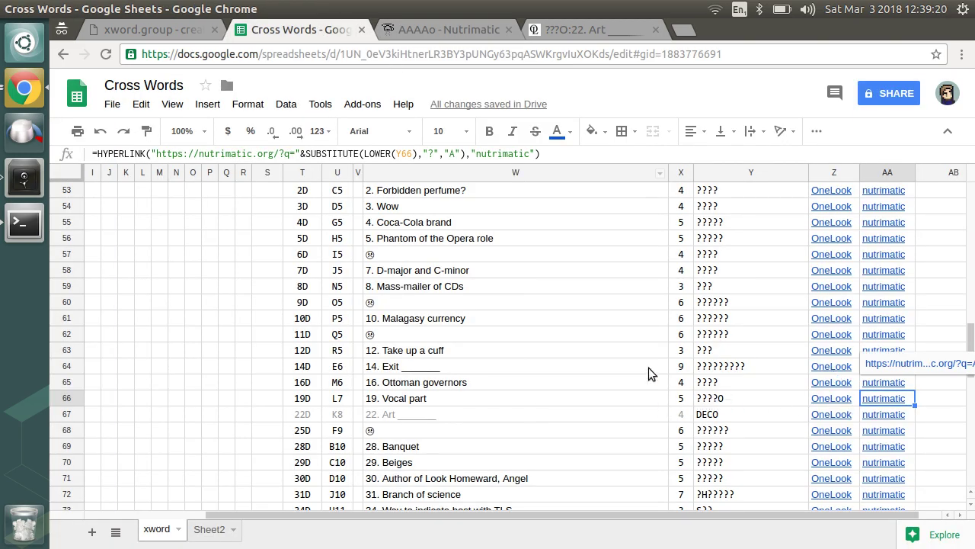
Step: Enter a period in V13 beside 18 Across "Prying" to highlight its cells in the grid
{"action": "left_click", "coordinate": [437, 383]}
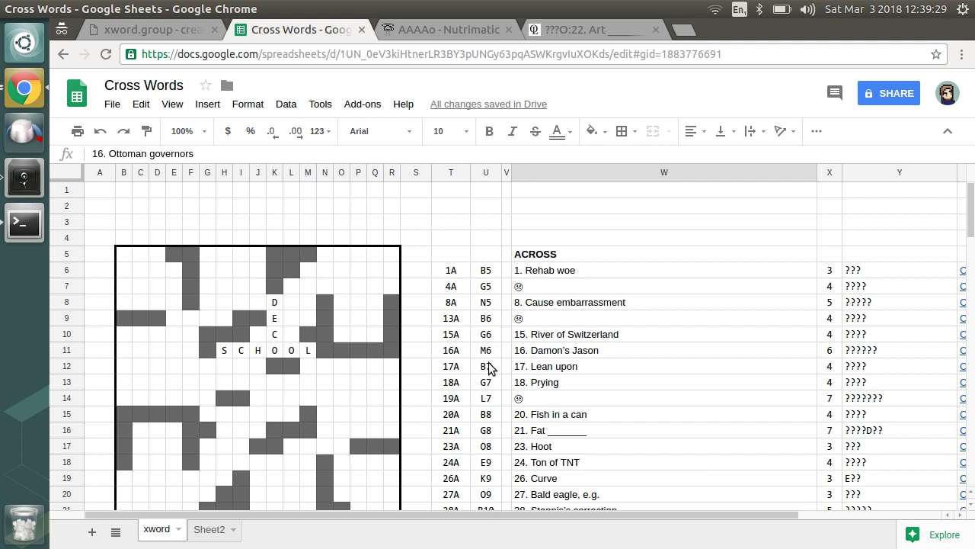
{"action": "left_click", "coordinate": [486, 383]}
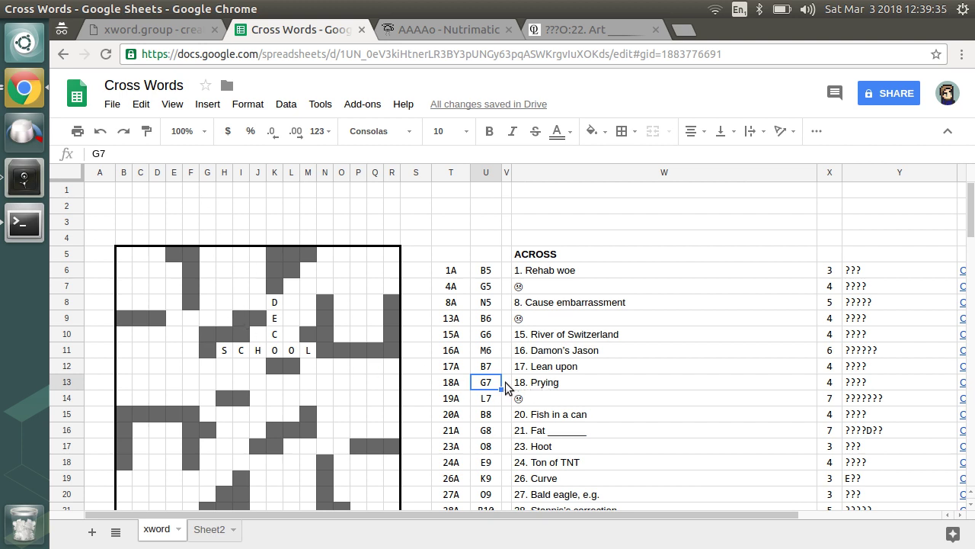
{"action": "left_click", "coordinate": [505, 383]}
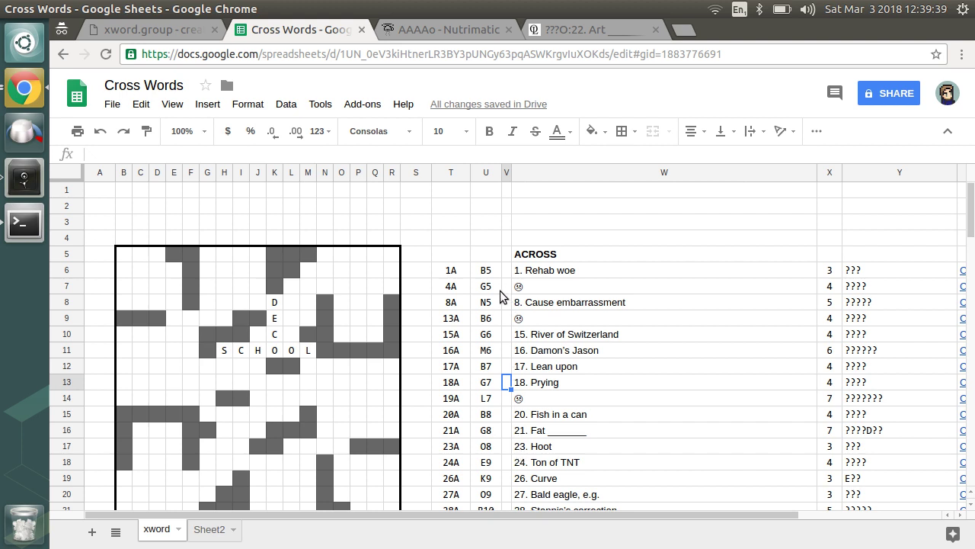
{"action": "type", "text": "."}
{"action": "key", "text": "Return"}
{"action": "key", "text": "Up"}
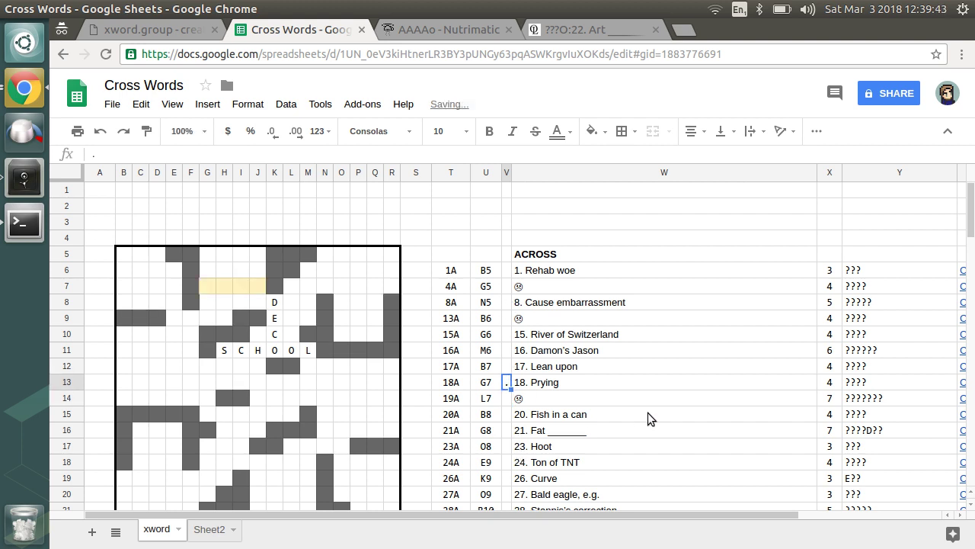
Step: Clear the period from V13 beside the 18 Across clue
{"action": "key", "text": "Left"}
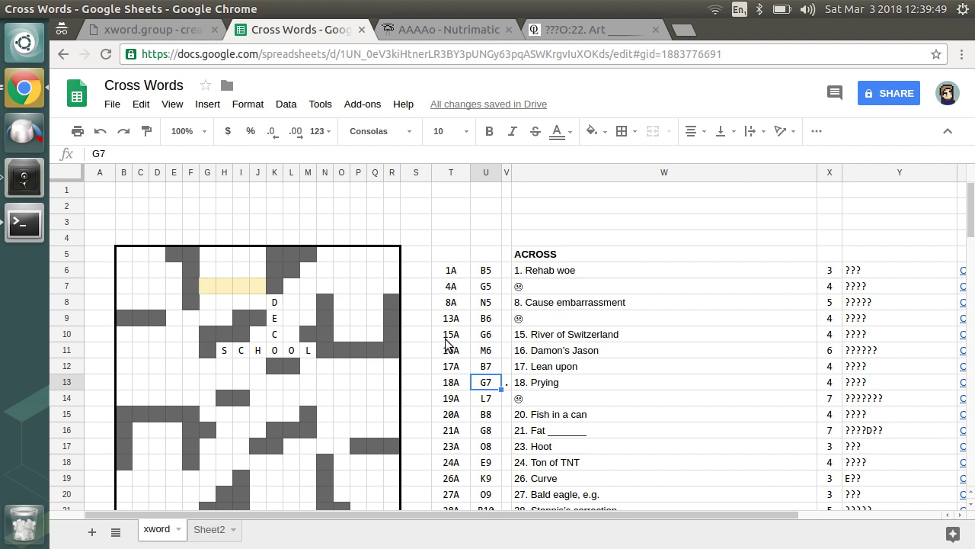
{"action": "left_click", "coordinate": [506, 385]}
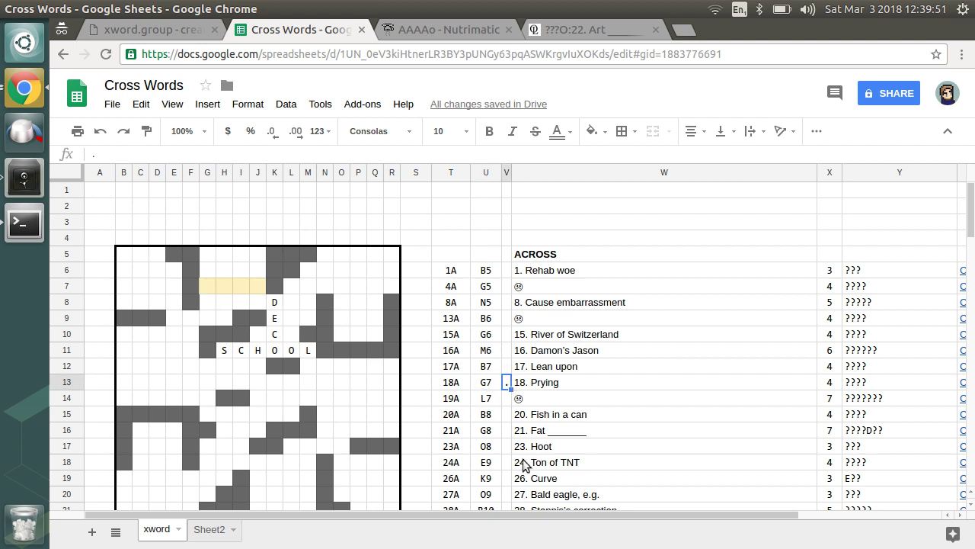
{"action": "key", "text": "Delete"}
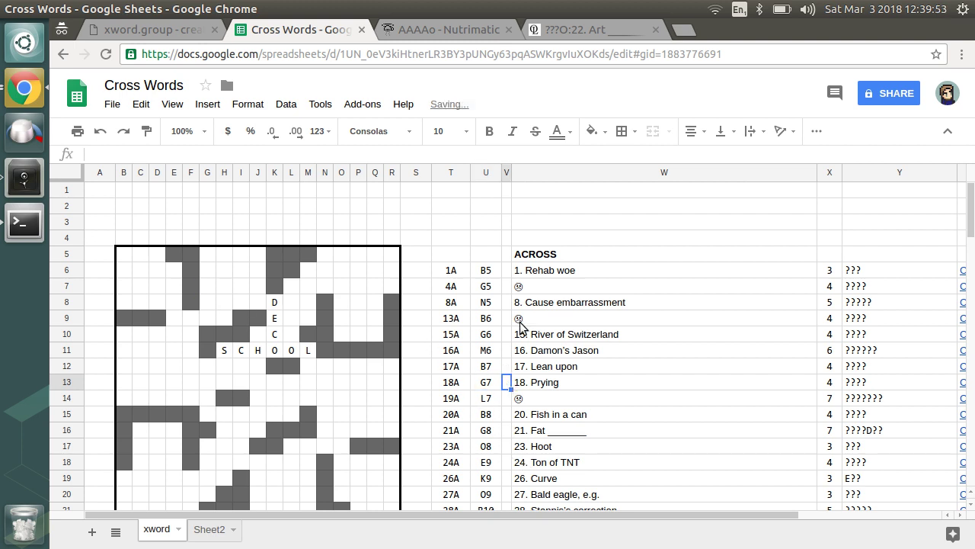
Step: Mark the sad-face clues 4, 13 and 19 Across with periods in V7, V9 and V14 to highlight their entries
{"action": "left_click", "coordinate": [509, 287]}
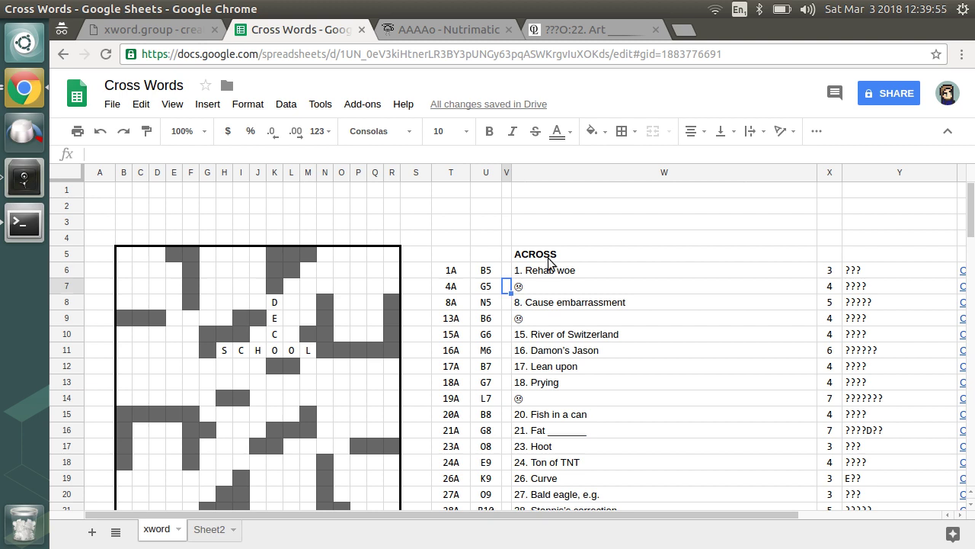
{"action": "type", "text": "."}
{"action": "key", "text": "Down"}
{"action": "key", "text": "Down"}
{"action": "type", "text": "."}
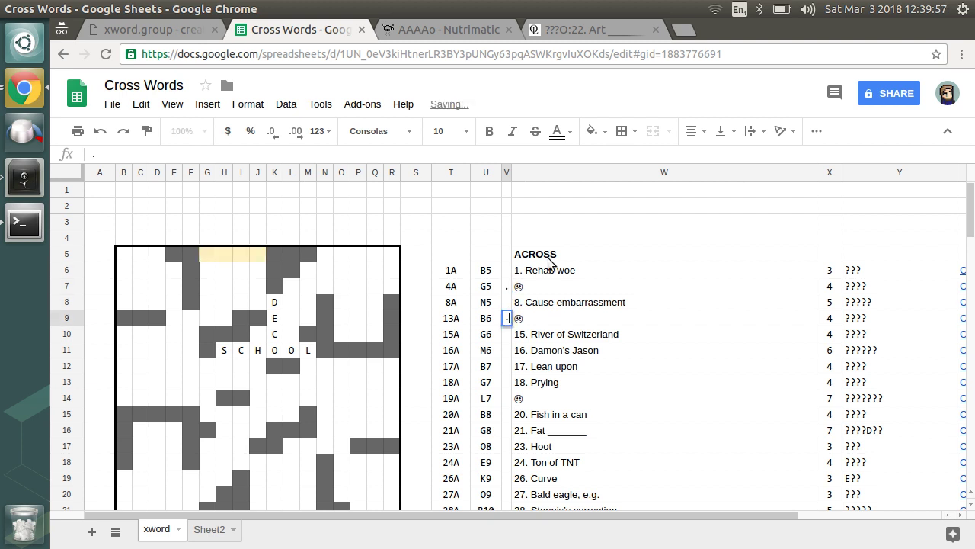
{"action": "key", "text": "Down"}
{"action": "key", "text": "Down"}
{"action": "key", "text": "Down"}
{"action": "key", "text": "Down"}
{"action": "key", "text": "Down"}
{"action": "type", "text": "."}
Step: Mark the remaining sad-face clues with periods in column V, from 45 Across through 68 Down
{"action": "key", "text": "Down"}
{"action": "key", "text": "Down"}
{"action": "key", "text": "Down"}
{"action": "key", "text": "Down"}
{"action": "key", "text": "Down"}
{"action": "key", "text": "Down"}
{"action": "key", "text": "Down"}
{"action": "key", "text": "Down"}
{"action": "key", "text": "Down"}
{"action": "key", "text": "Down"}
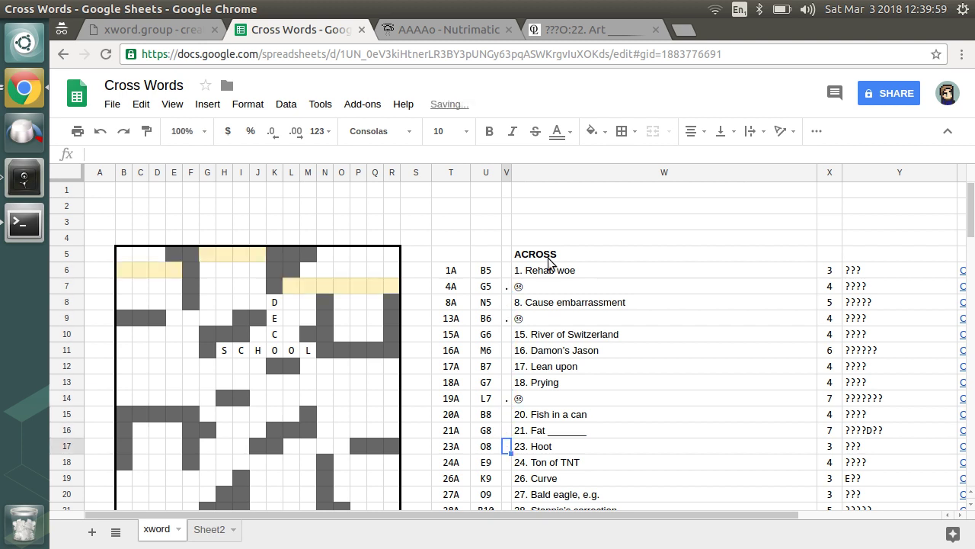
{"action": "key", "text": "Down"}
{"action": "key", "text": "Down"}
{"action": "key", "text": "Down"}
{"action": "key", "text": "Down"}
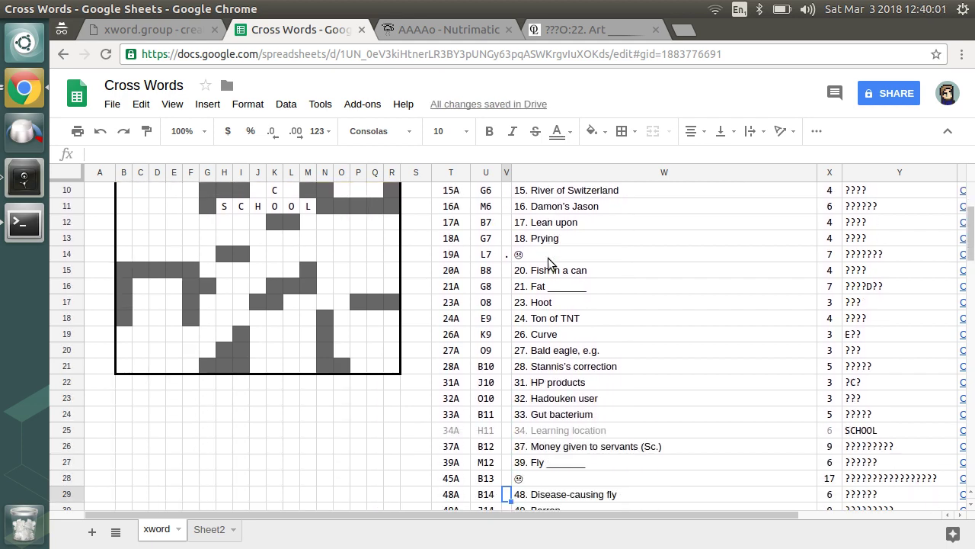
{"action": "type", "text": "."}
{"action": "key", "text": "Down"}
{"action": "key", "text": "Down"}
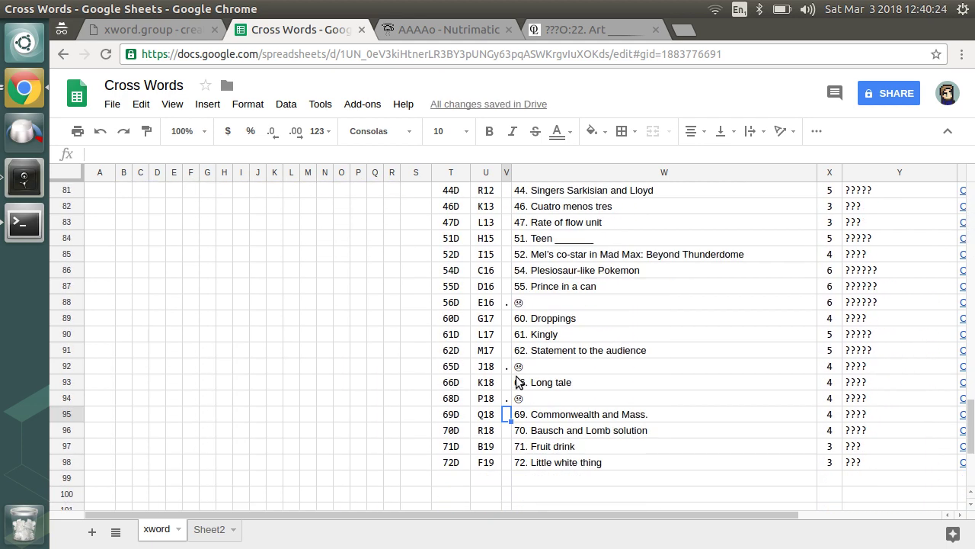
Step: Review the highlighted grid entries, then switch to the xword.group page and download the grid's overlay image
{"action": "left_click_drag", "start_coordinate": [973, 414], "coordinate": [964, 148]}
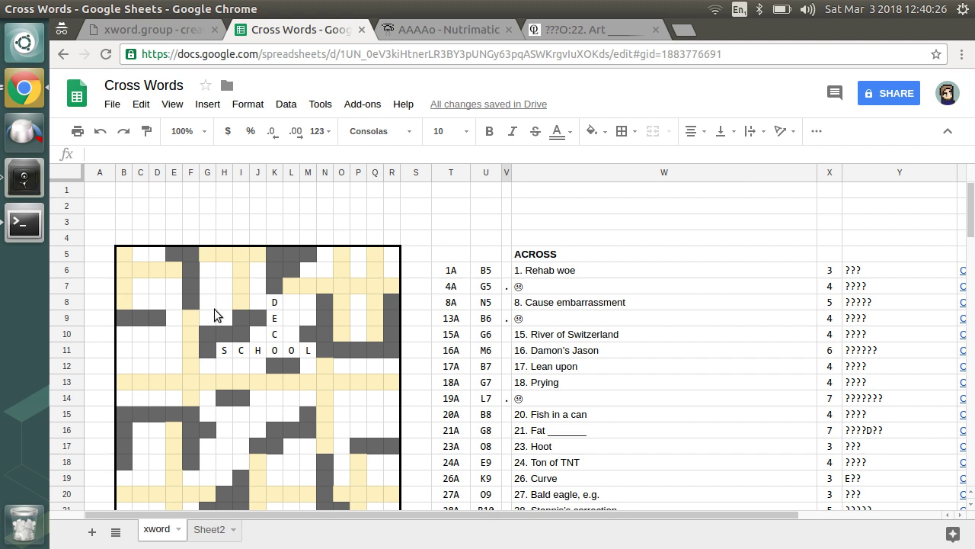
{"action": "scroll", "coordinate": [194, 321], "scroll_direction": "down", "scroll_amount": 1}
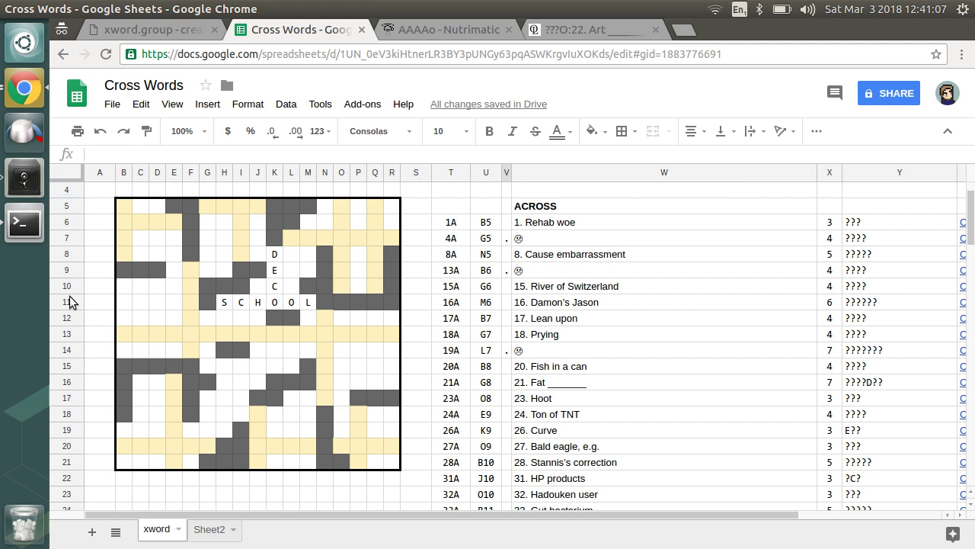
{"action": "left_click", "coordinate": [124, 31]}
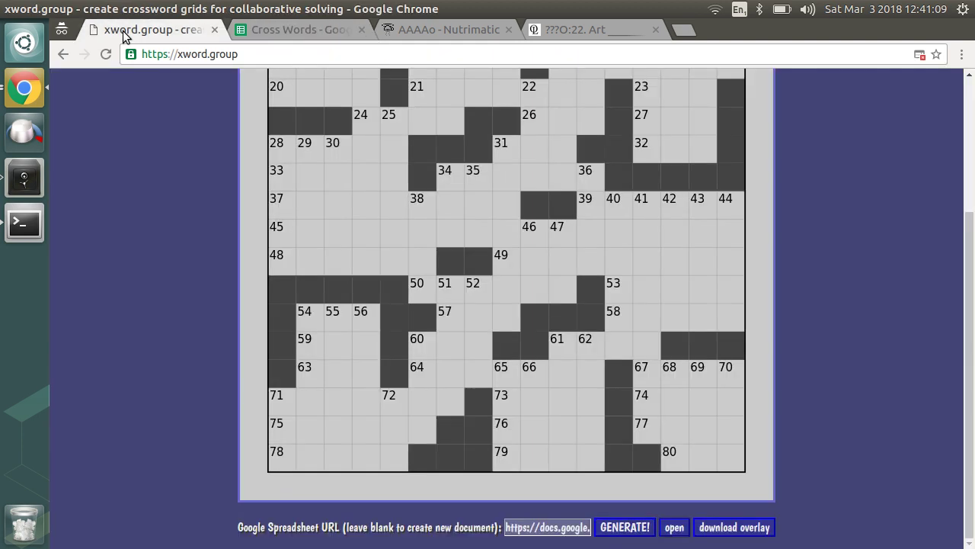
{"action": "left_click", "coordinate": [723, 527]}
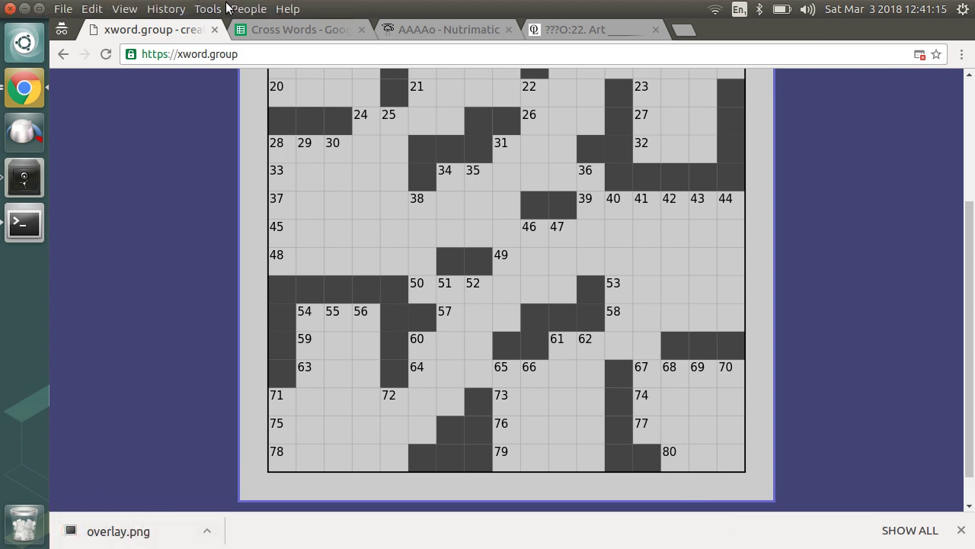
Step: Switch to the Cross Words sheet and insert overlay.png as an image from B4, just above the grid
{"action": "left_click", "coordinate": [259, 31]}
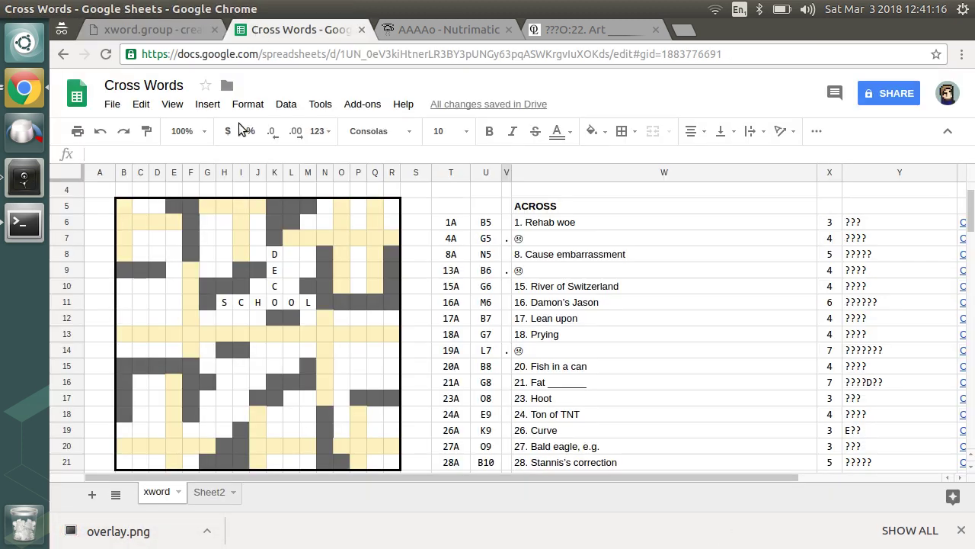
{"action": "left_click", "coordinate": [118, 190]}
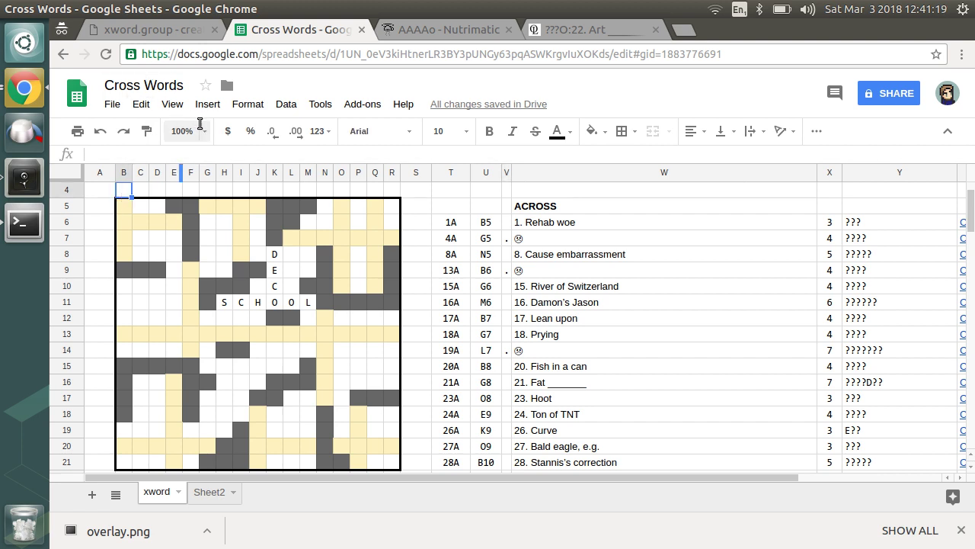
{"action": "left_click", "coordinate": [207, 104]}
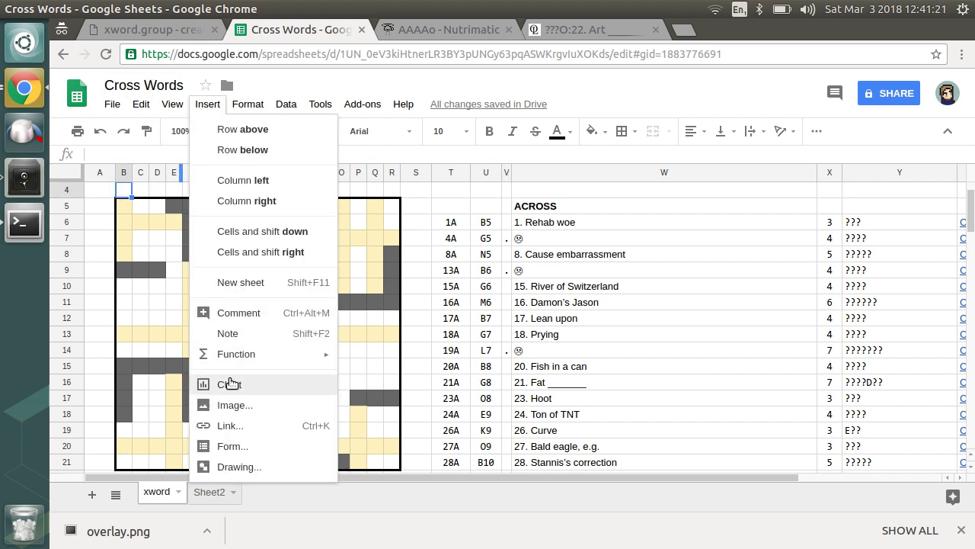
{"action": "left_click", "coordinate": [230, 405]}
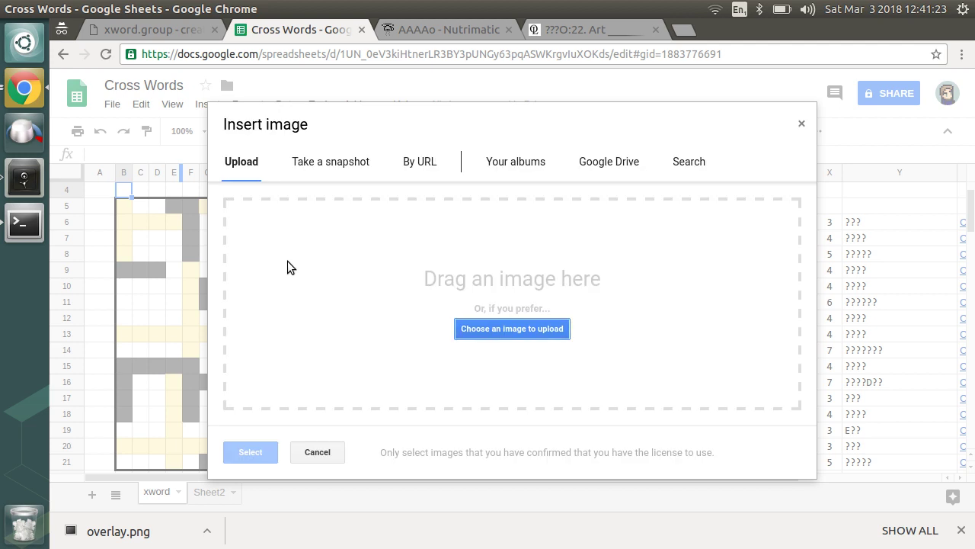
{"action": "left_click_drag", "start_coordinate": [131, 539], "coordinate": [483, 305]}
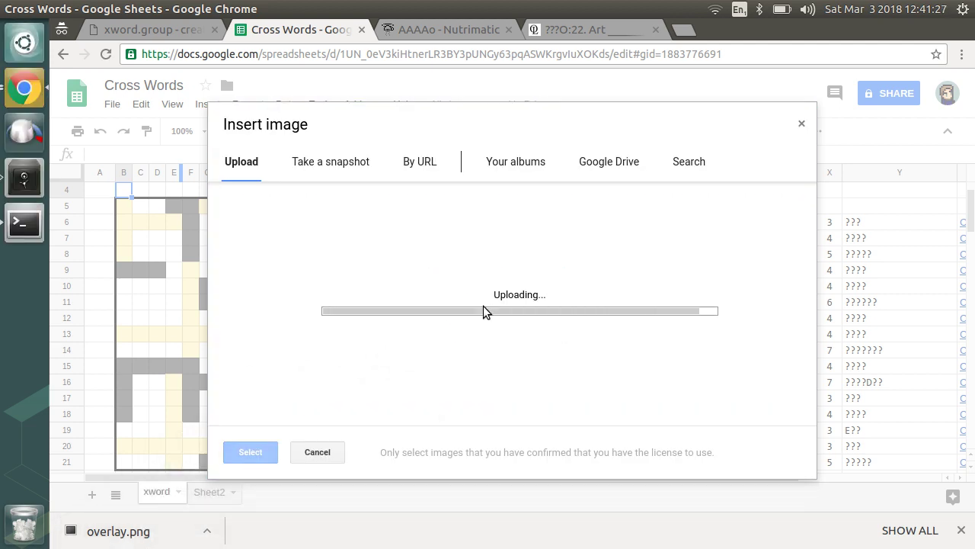
Step: Align the overlay image with the grid's upper-left corner at B5 and stretch it to cover the grid through R21
{"action": "left_click", "coordinate": [169, 247]}
{"action": "left_click_drag", "start_coordinate": [180, 245], "coordinate": [167, 251]}
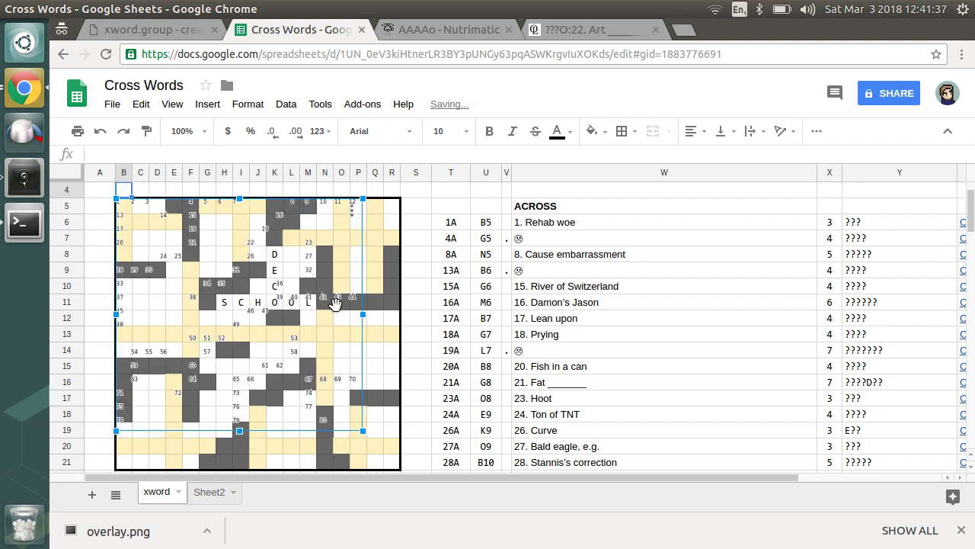
{"action": "left_click_drag", "start_coordinate": [361, 311], "coordinate": [399, 314]}
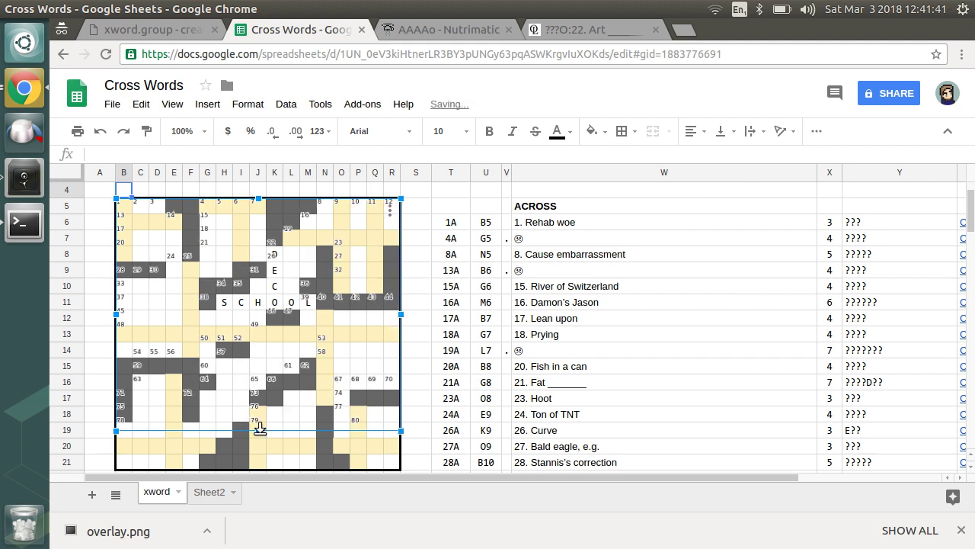
{"action": "left_click_drag", "start_coordinate": [258, 431], "coordinate": [260, 463]}
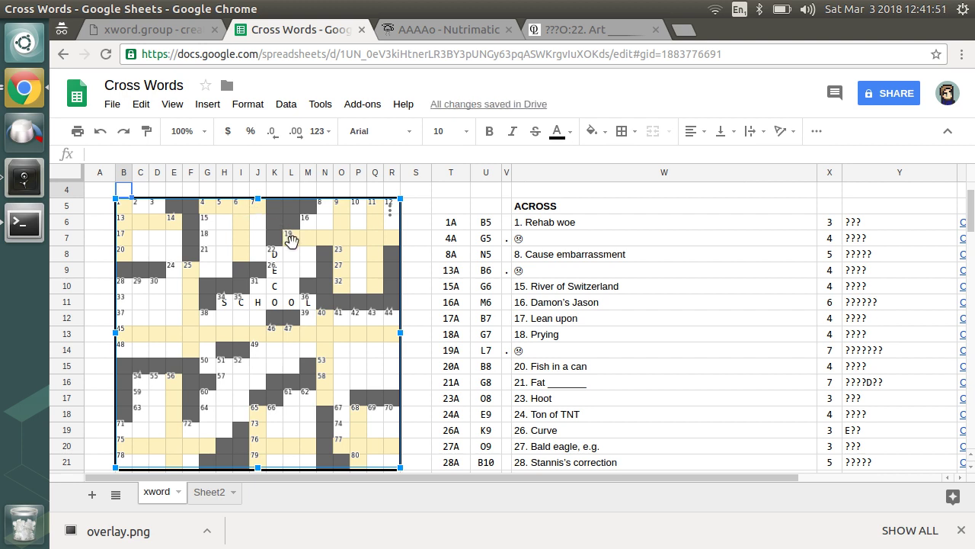
{"action": "left_click", "coordinate": [438, 302]}
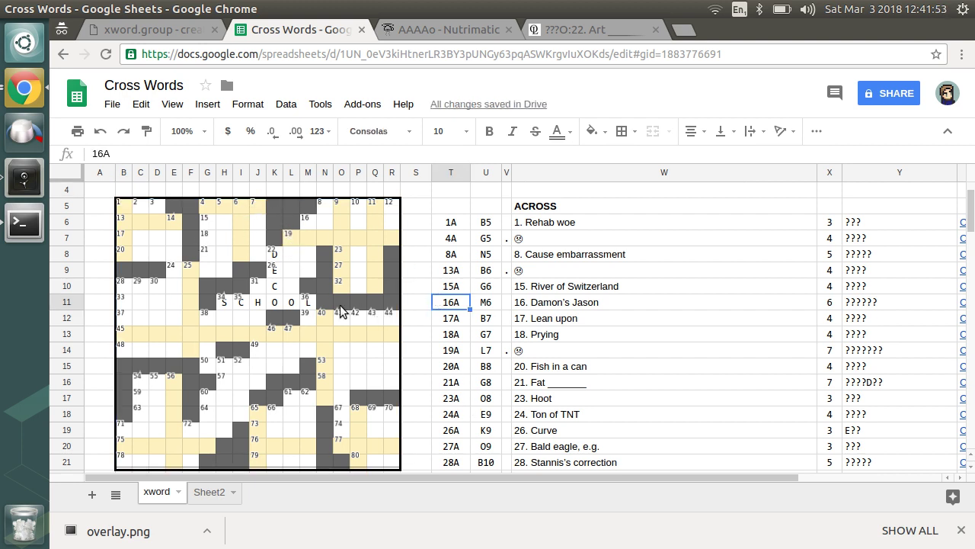
Step: Nudge the overlay image left, then return it to its place over the grid
{"action": "left_click", "coordinate": [128, 316]}
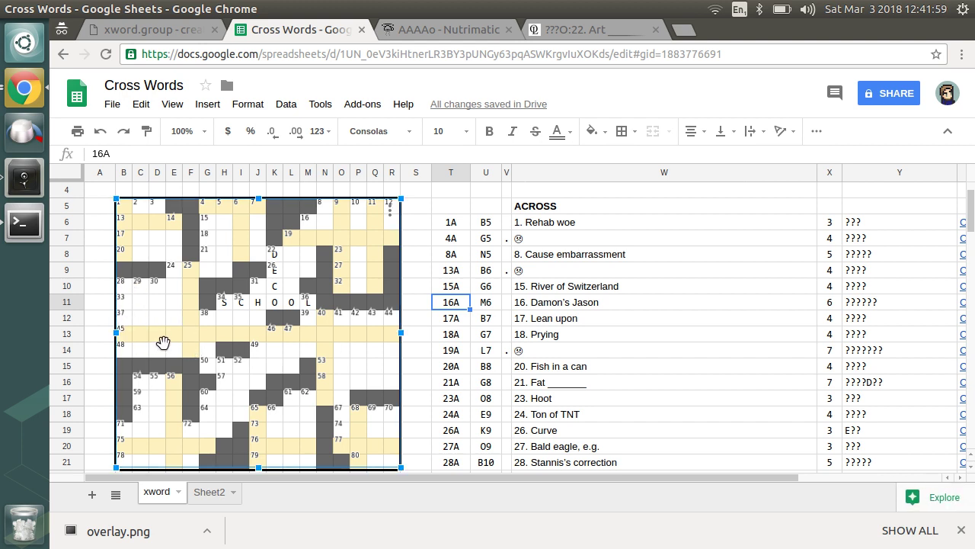
{"action": "key", "text": "Left"}
{"action": "key", "text": "Left"}
{"action": "key", "text": "Left"}
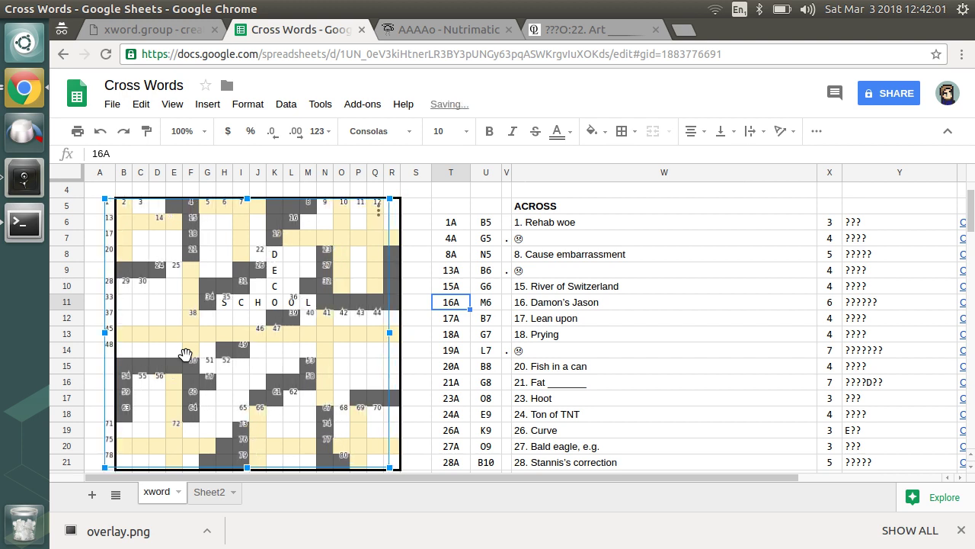
{"action": "key", "text": "Right"}
{"action": "key", "text": "Right"}
{"action": "key", "text": "Right"}
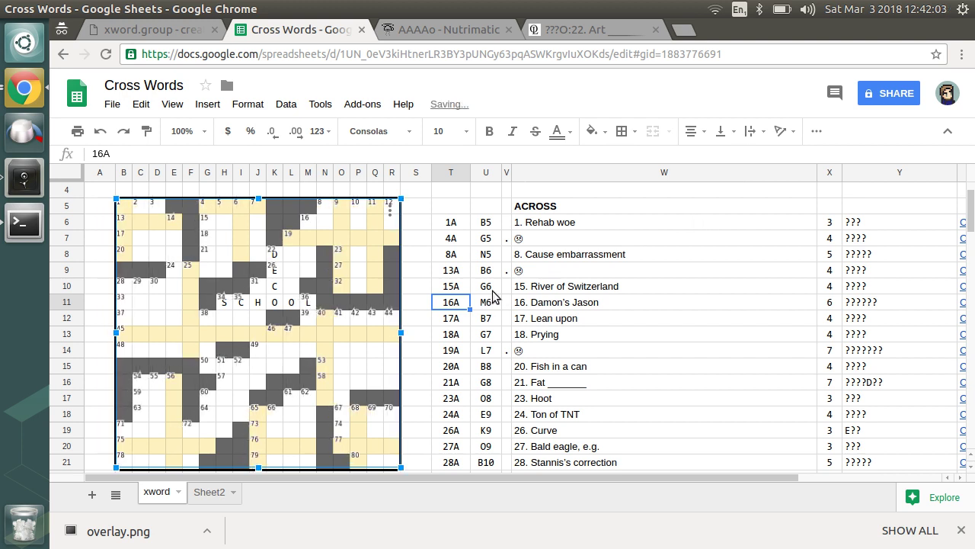
Step: Deselect the overlay and move the cell selection beneath it to B12, the start of 37 Across
{"action": "left_click", "coordinate": [465, 290]}
{"action": "key", "text": "Left"}
{"action": "key", "text": "Left"}
{"action": "key", "text": "Left"}
{"action": "key", "text": "Left"}
{"action": "key", "text": "Left"}
{"action": "key", "text": "Left"}
{"action": "key", "text": "Left"}
{"action": "key", "text": "Left"}
{"action": "key", "text": "Left"}
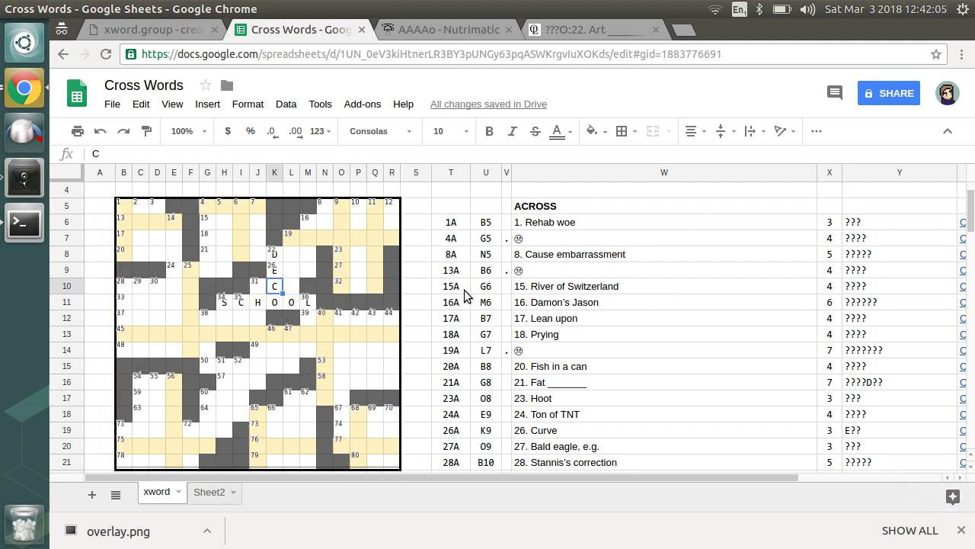
{"action": "key", "text": "Left"}
{"action": "key", "text": "Left"}
{"action": "key", "text": "Left"}
{"action": "key", "text": "Left"}
{"action": "key", "text": "Left"}
{"action": "key", "text": "Left"}
{"action": "key", "text": "Down"}
{"action": "key", "text": "Down"}
{"action": "key", "text": "Down"}
{"action": "key", "text": "Left"}
{"action": "key", "text": "Left"}
{"action": "key", "text": "Left"}
{"action": "key", "text": "Up"}
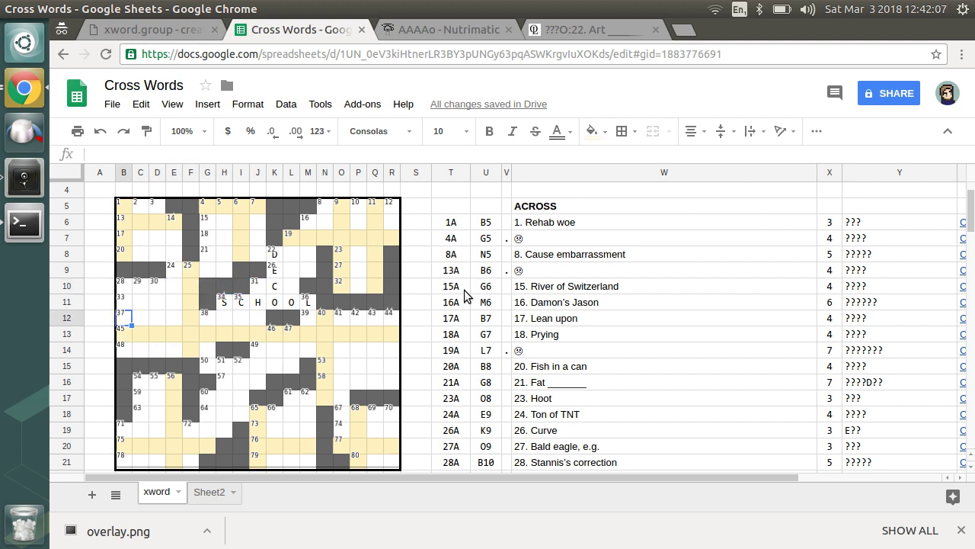
Step: Move the cell selection from 37 Across through the numbered grid to B19, the start of 71 Across
{"action": "key", "text": "Right"}
{"action": "key", "text": "Right"}
{"action": "key", "text": "Right"}
{"action": "key", "text": "Right"}
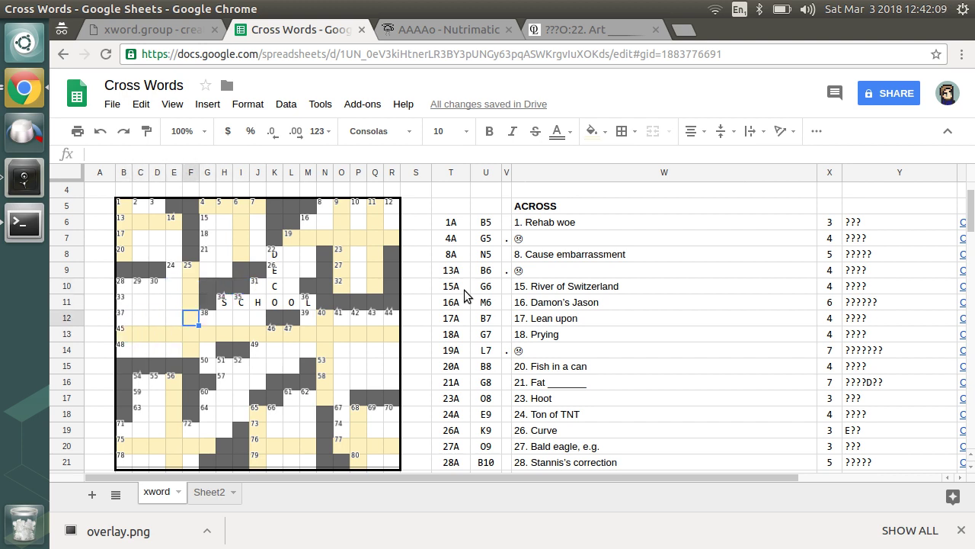
{"action": "key", "text": "Right"}
{"action": "key", "text": "Left"}
{"action": "key", "text": "Right"}
{"action": "key", "text": "Right"}
{"action": "key", "text": "Right"}
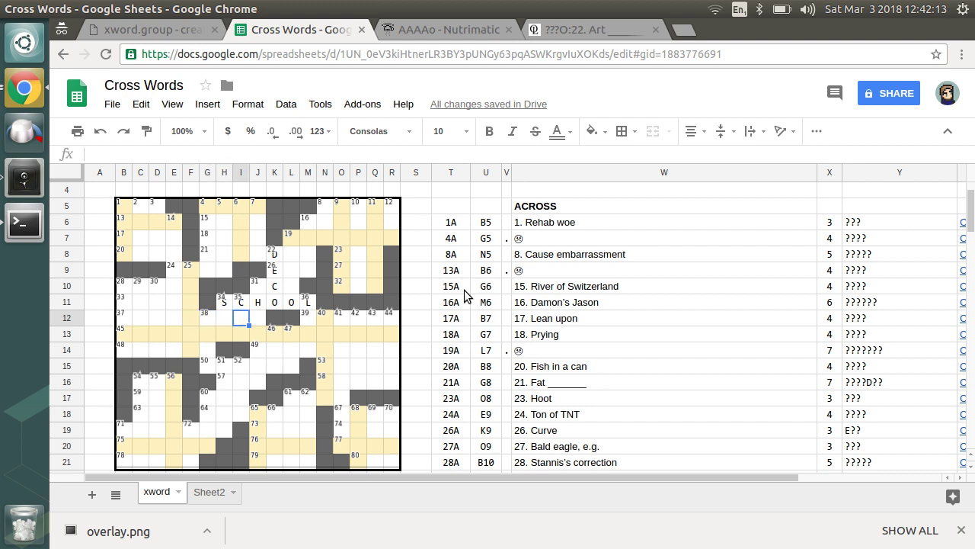
{"action": "key", "text": "Right"}
{"action": "key", "text": "Down"}
{"action": "key", "text": "Down"}
{"action": "key", "text": "Down"}
{"action": "key", "text": "Down"}
{"action": "key", "text": "Down"}
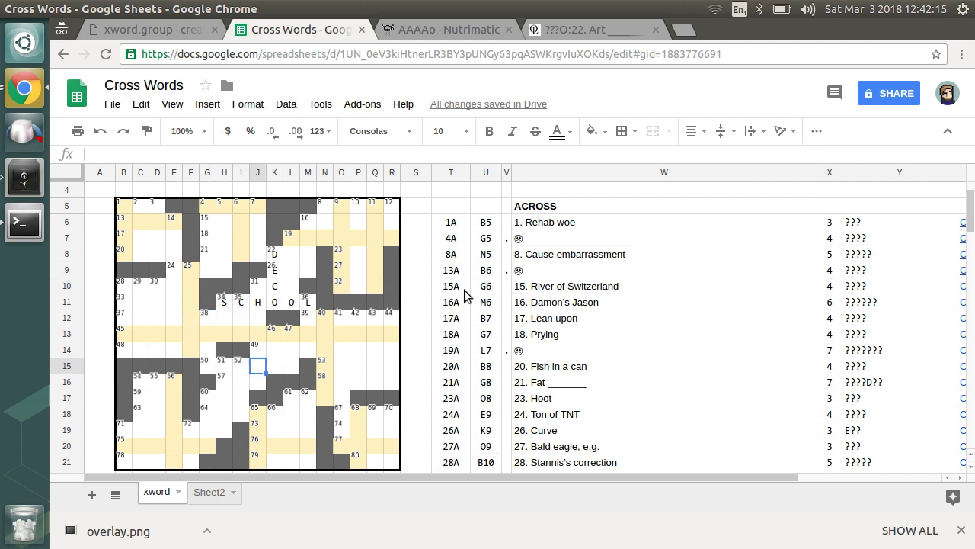
{"action": "key", "text": "Left"}
{"action": "key", "text": "Left"}
{"action": "key", "text": "Left"}
{"action": "key", "text": "Down"}
{"action": "key", "text": "Down"}
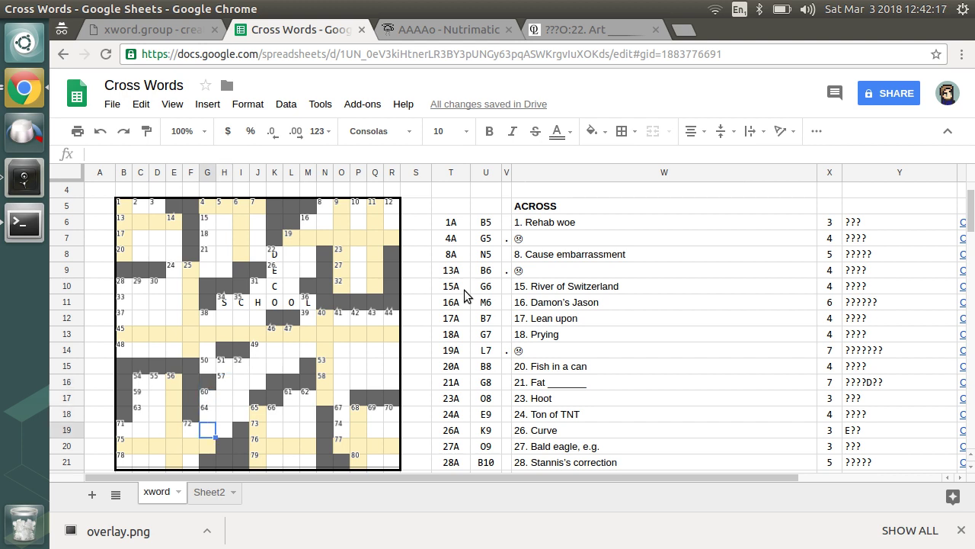
{"action": "key", "text": "Left"}
{"action": "key", "text": "Left"}
{"action": "key", "text": "Left"}
{"action": "key", "text": "Left"}
{"action": "key", "text": "Left"}
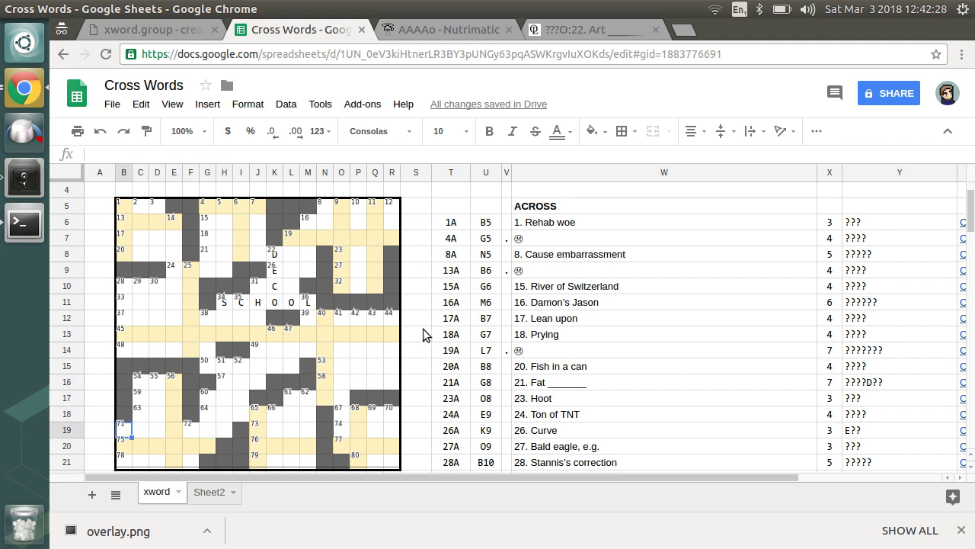
{"action": "left_click_drag", "start_coordinate": [415, 320], "coordinate": [417, 398]}
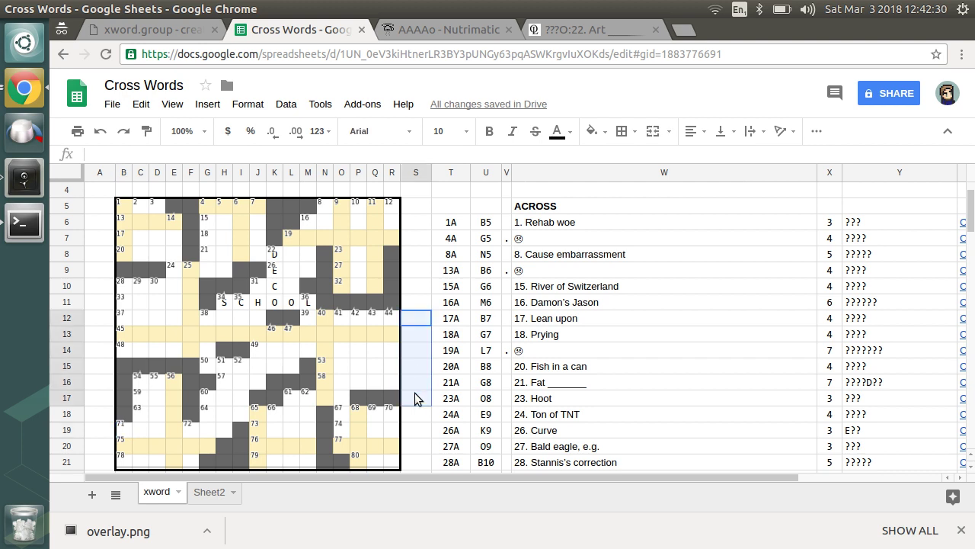
{"action": "left_click", "coordinate": [416, 288]}
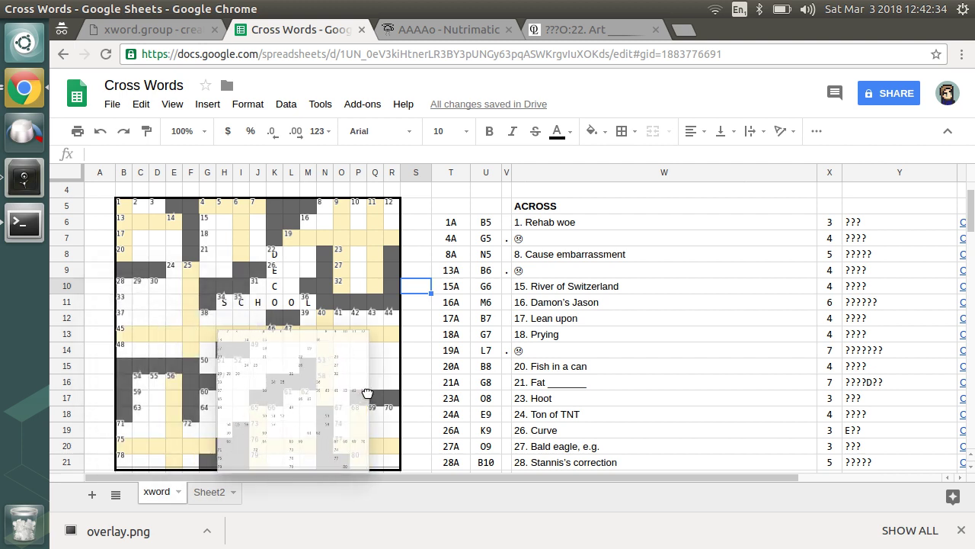
{"action": "left_click", "coordinate": [435, 335]}
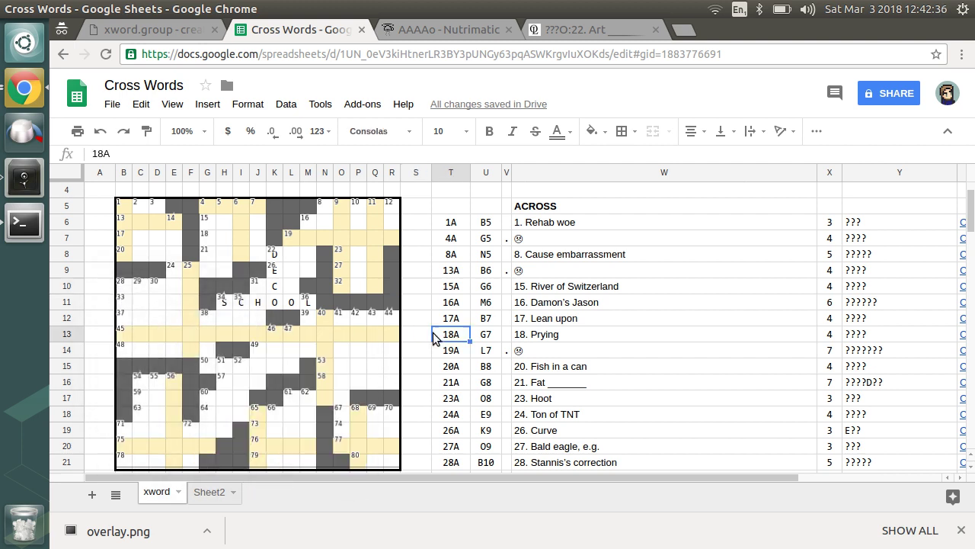
{"action": "left_click", "coordinate": [423, 320]}
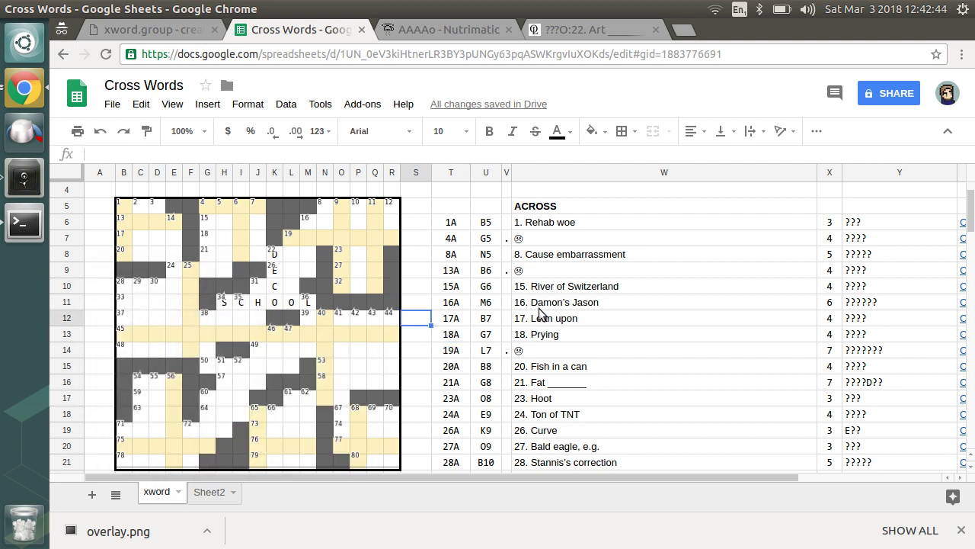